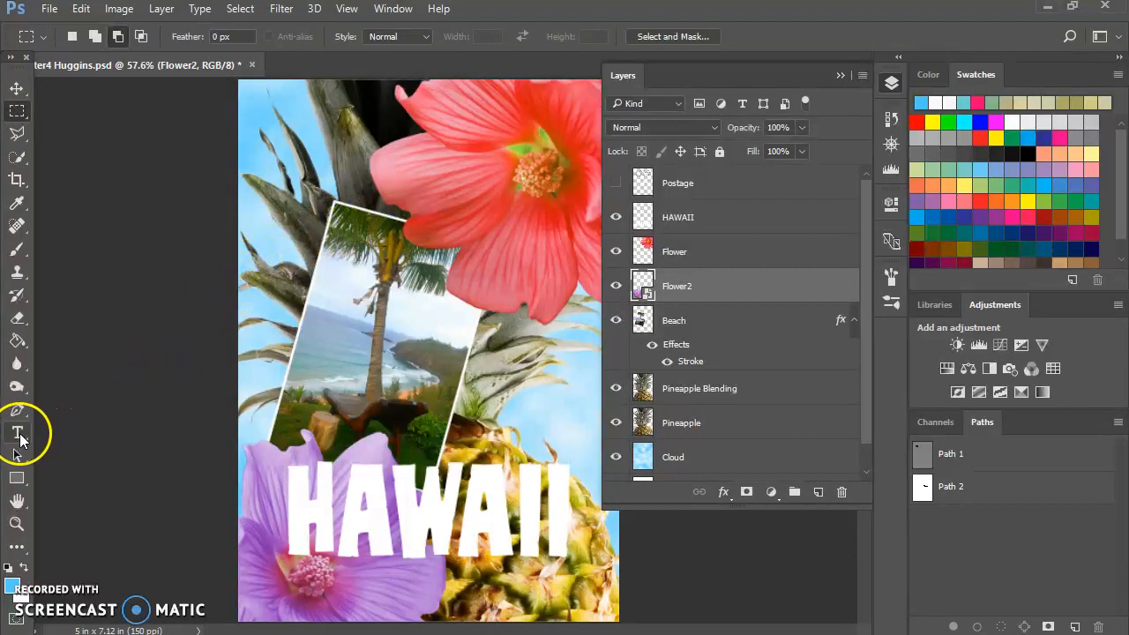
Step: Start a horizontal text layer over the beach photo and set its font to MS Sans Serif
left_click(18, 437)
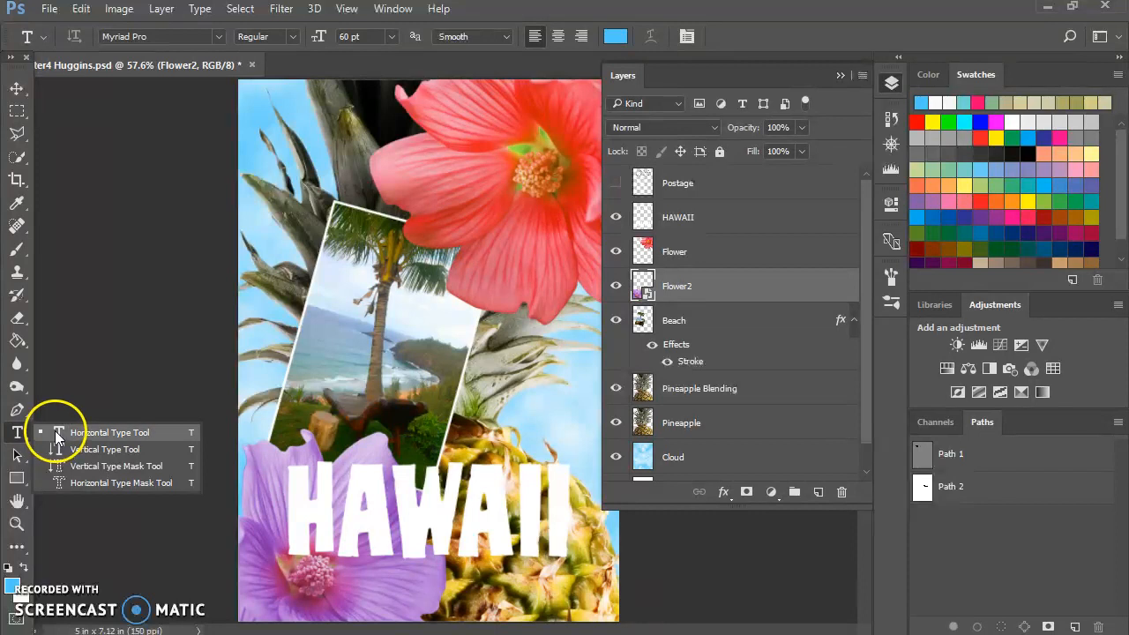
left_click(55, 433)
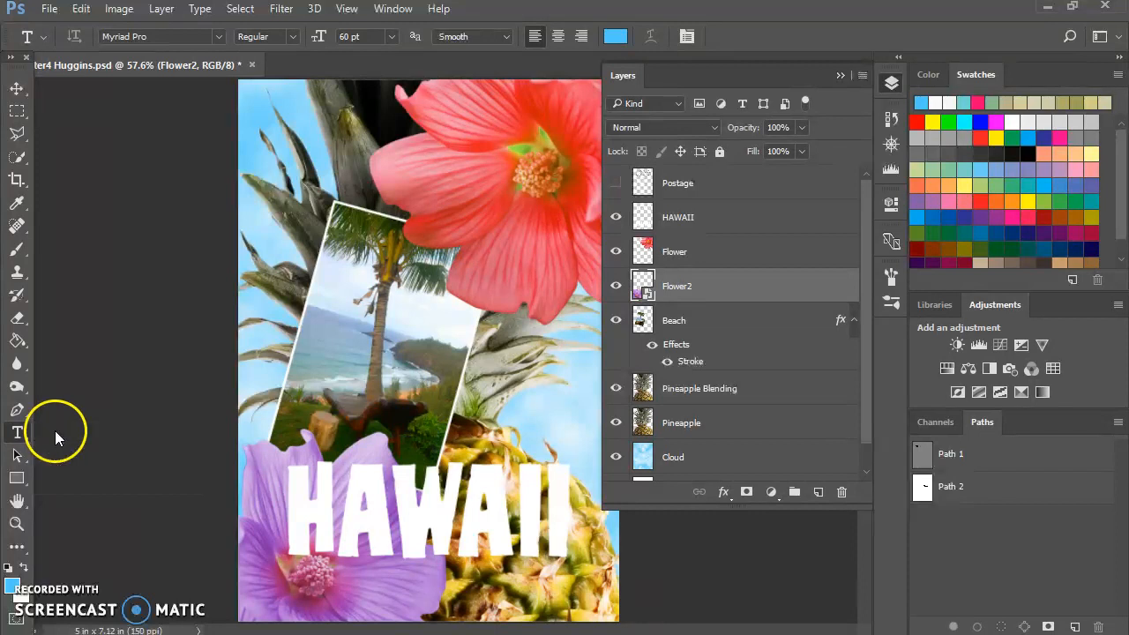
left_click(332, 380)
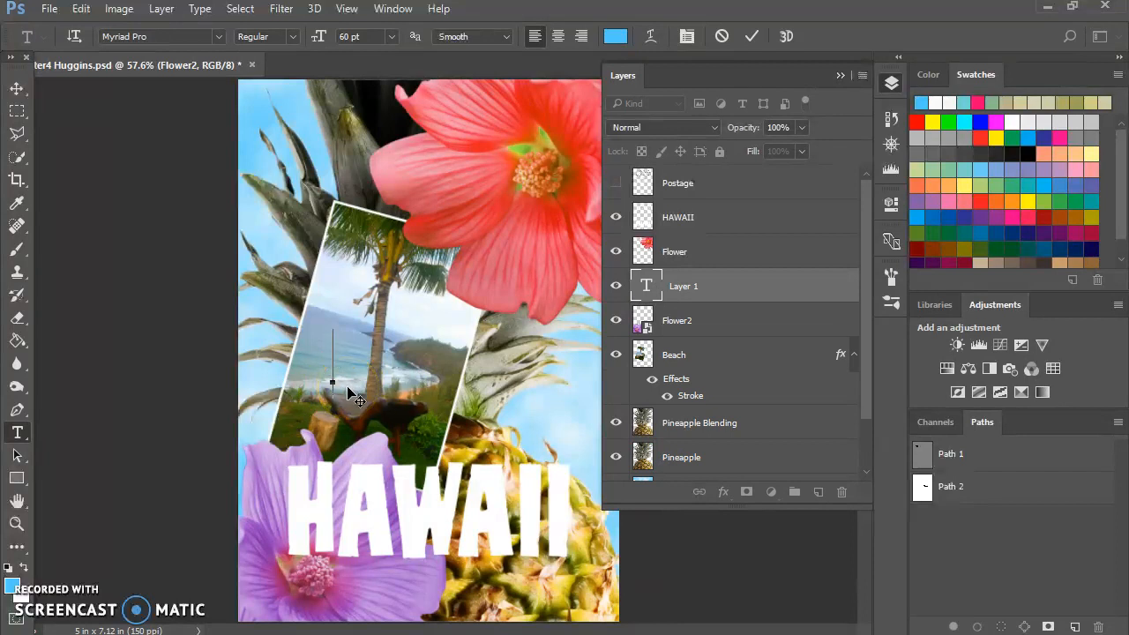
left_click(214, 36)
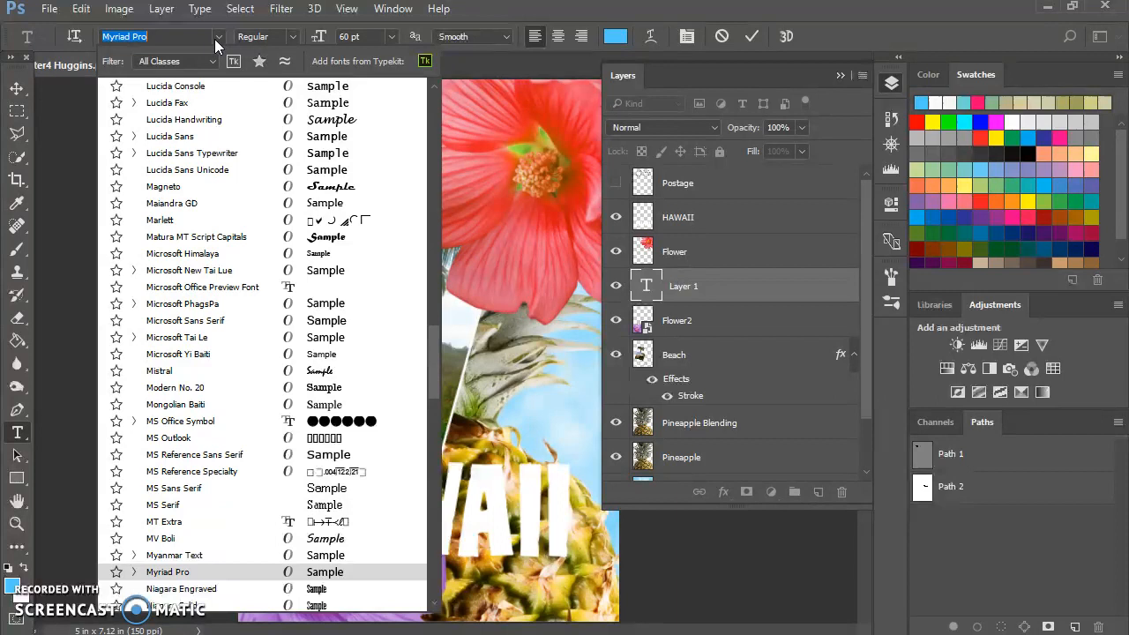
type("se")
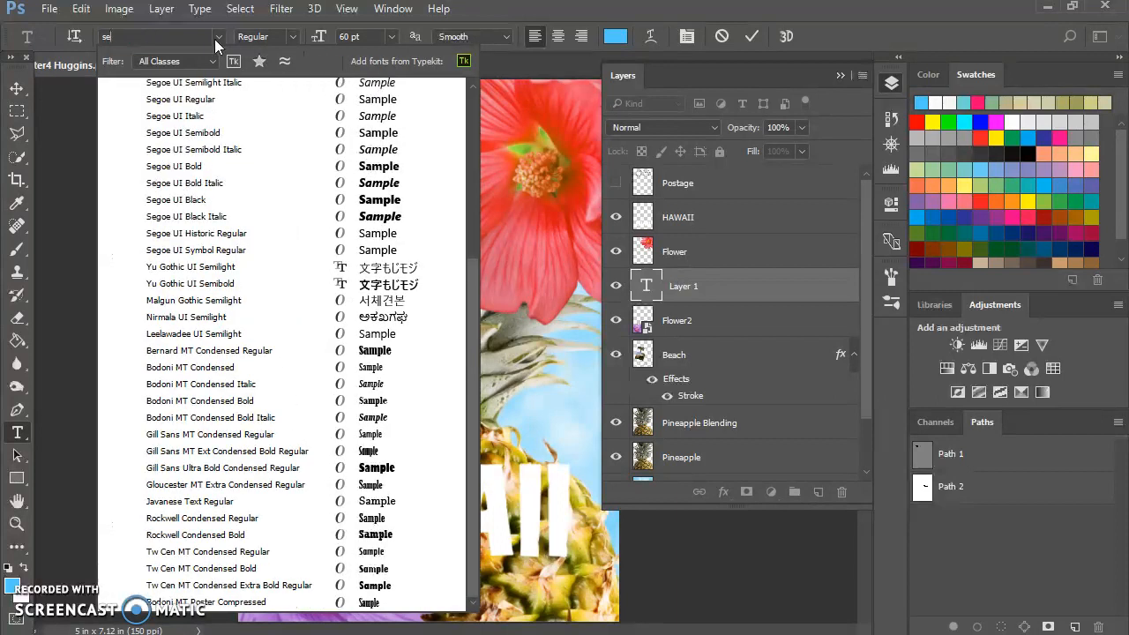
type("rif")
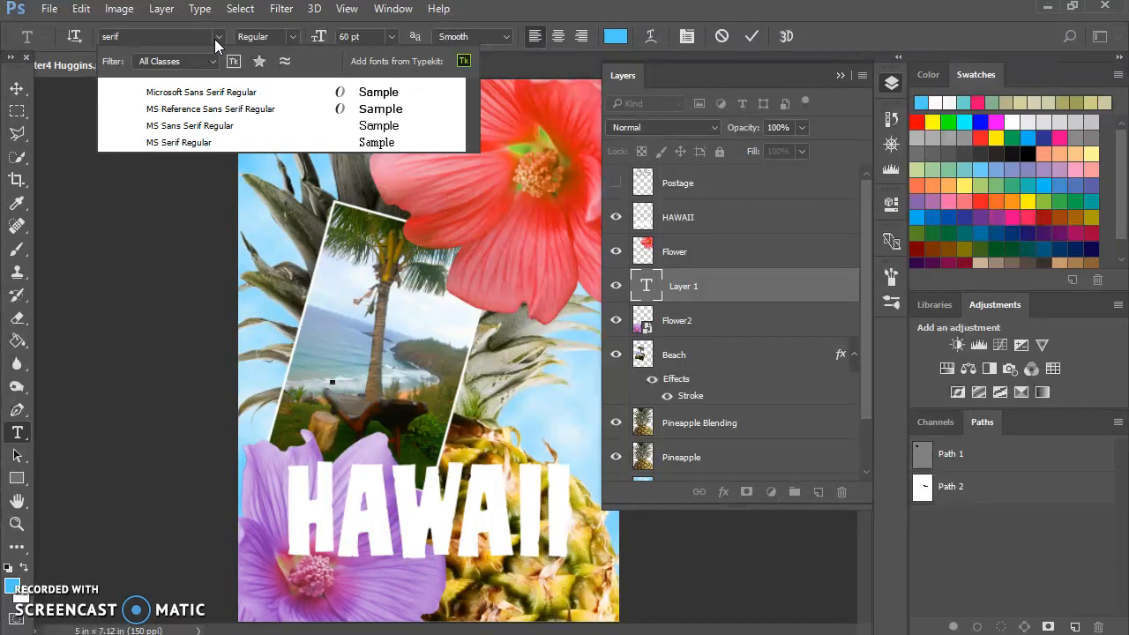
left_click(186, 131)
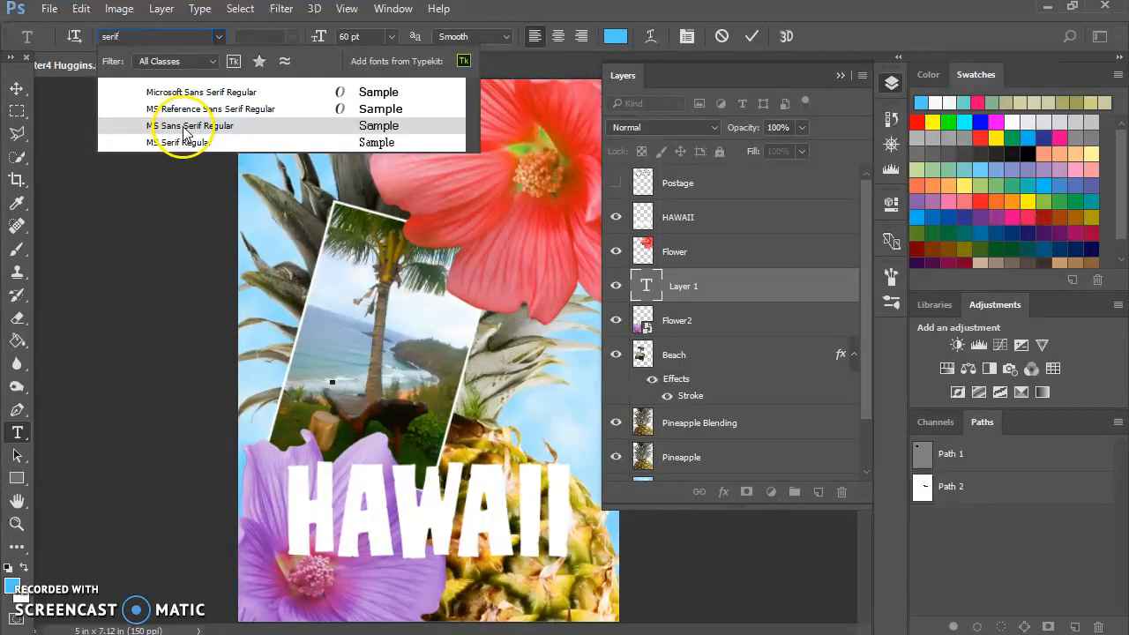
left_click(182, 129)
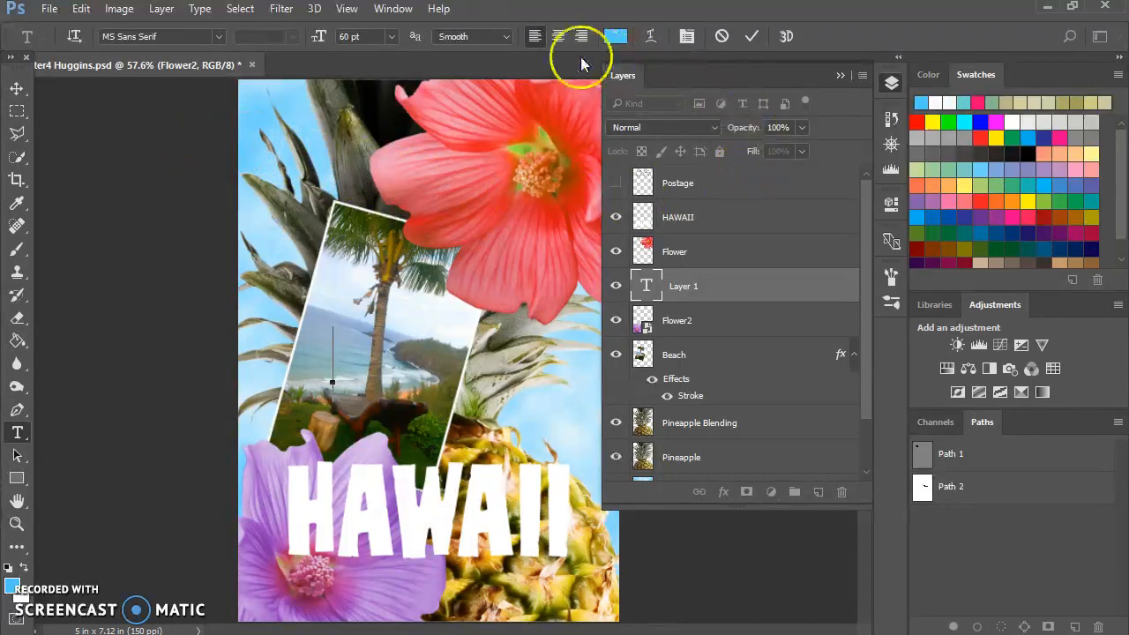
Step: Show the character settings and set the text size to 36 pt and the kerning to 200
left_click(393, 9)
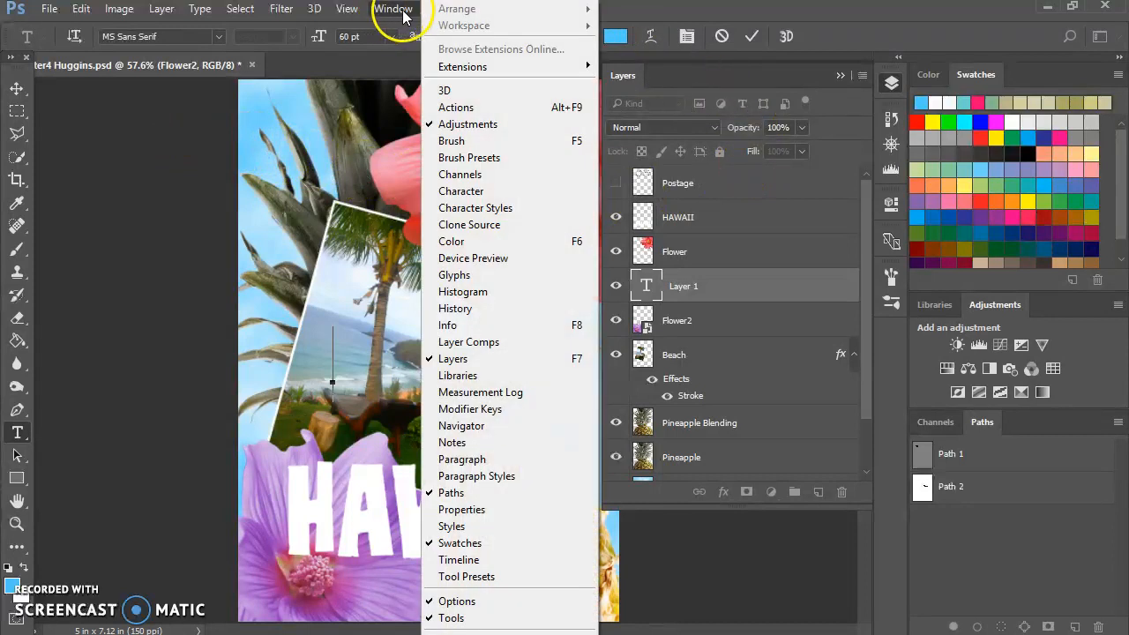
left_click(476, 191)
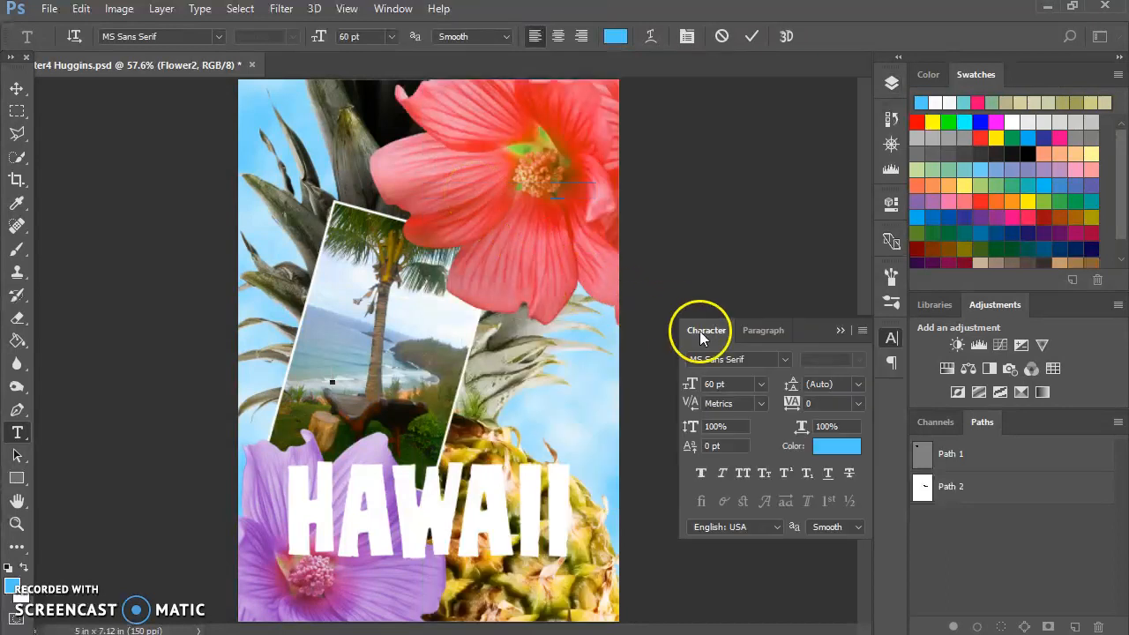
left_click(749, 385)
left_click(690, 385)
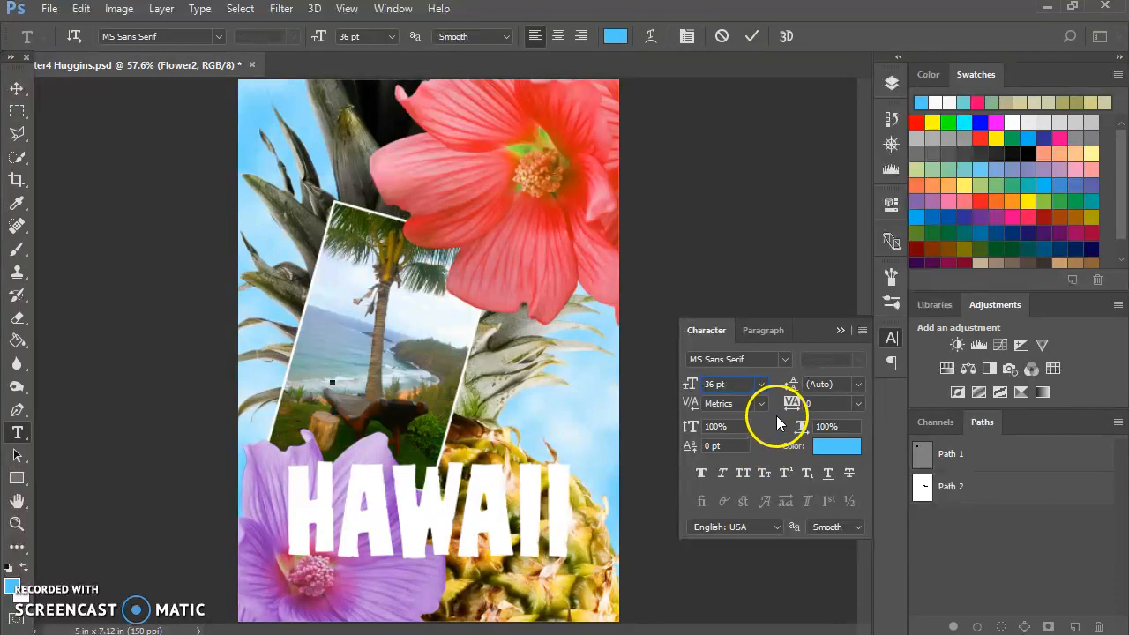
left_click(756, 405)
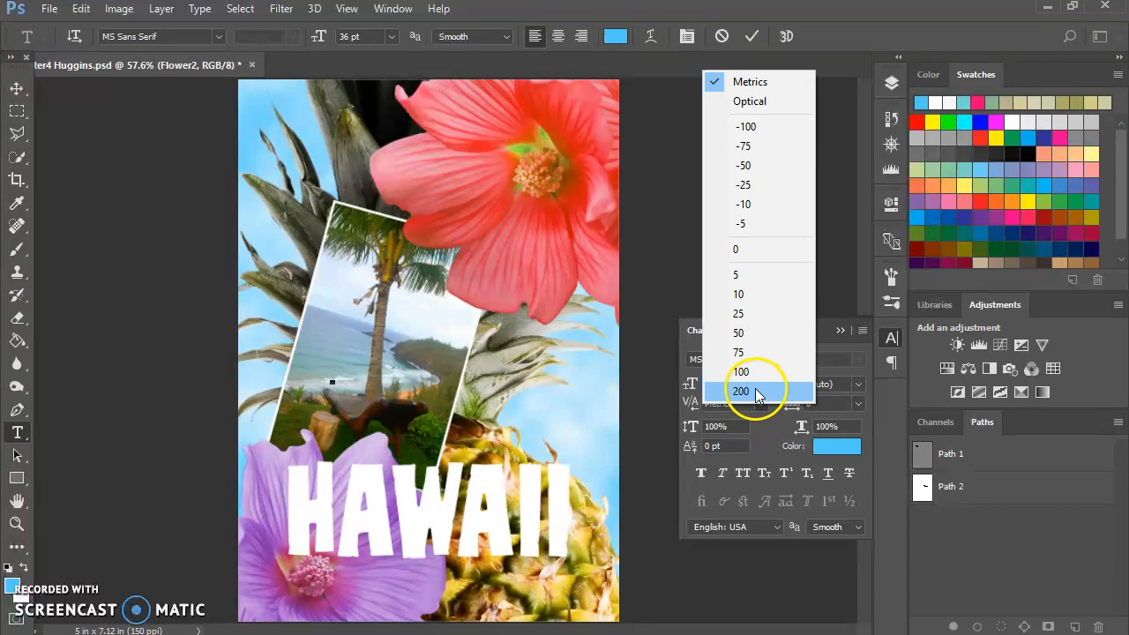
left_click(760, 390)
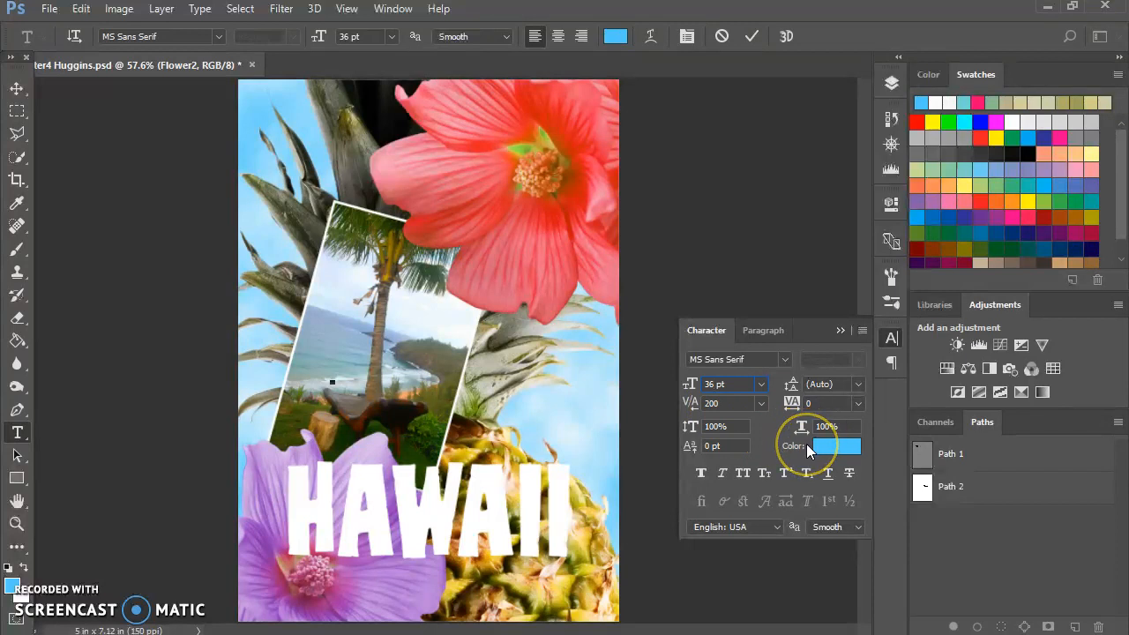
Step: Turn on Faux Bold and All Caps for the new text
left_click(706, 473)
left_click(745, 474)
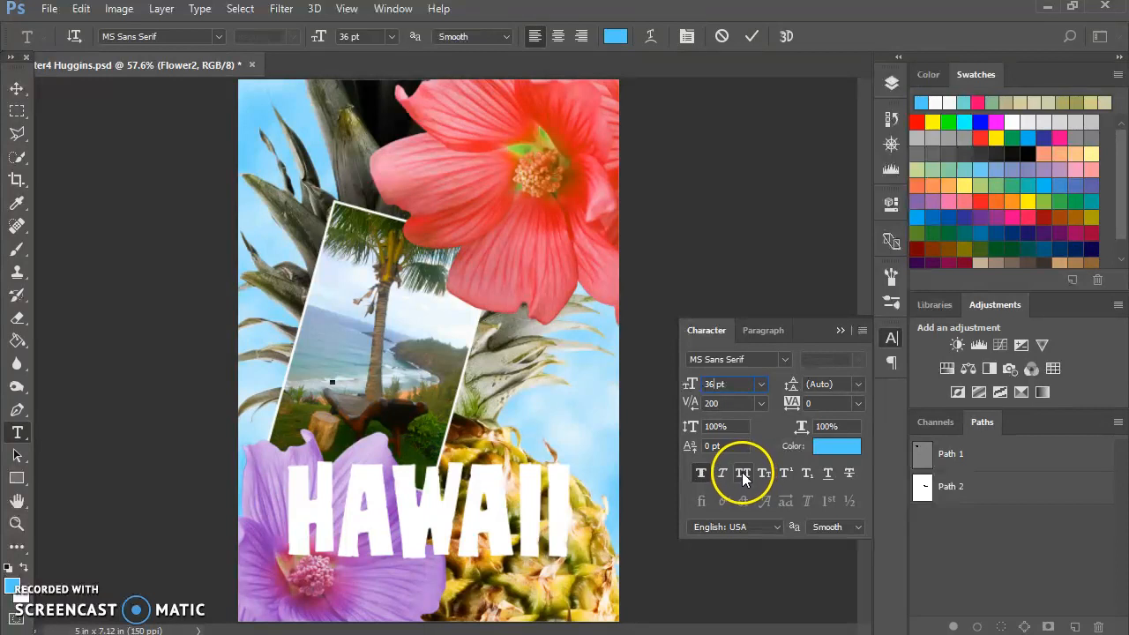
left_click(741, 472)
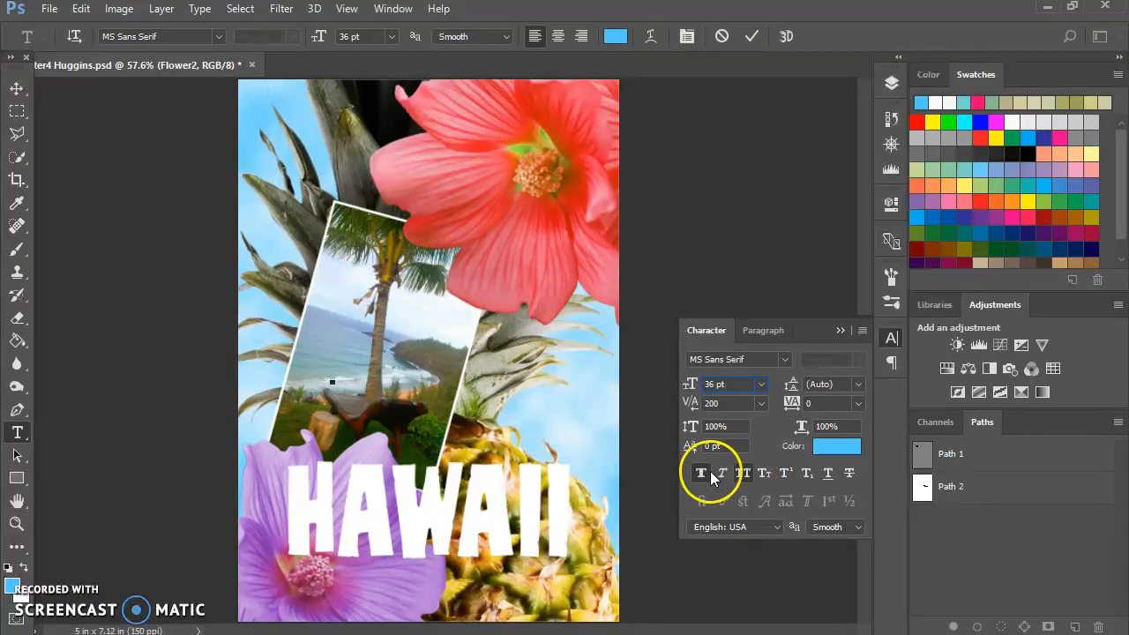
left_click(743, 473)
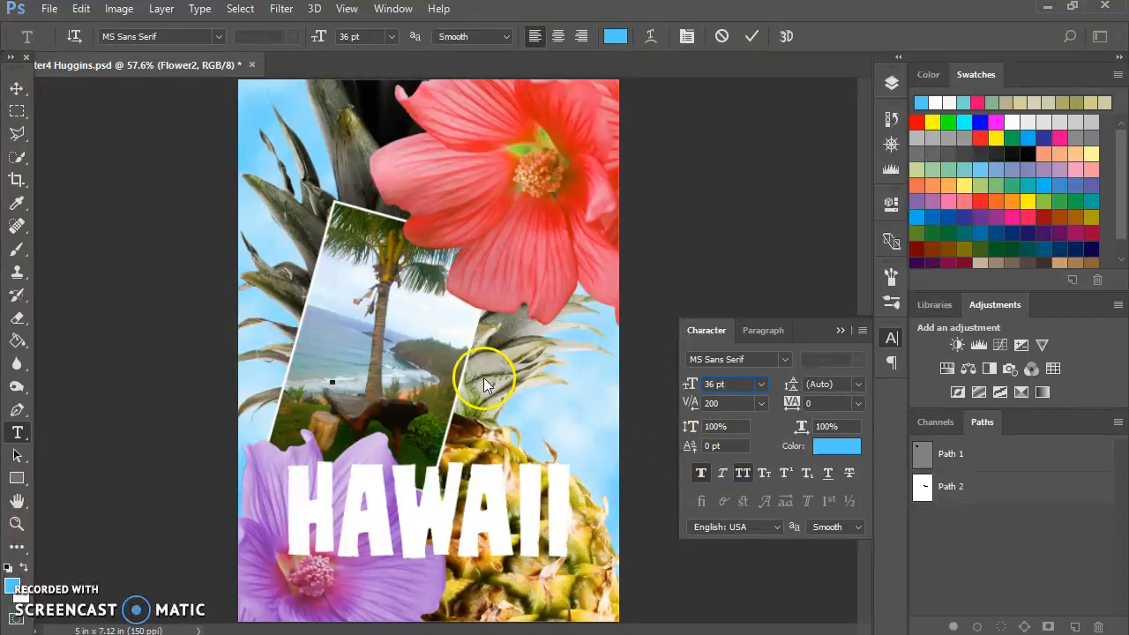
Step: Enter the text "ISLAND PARADISE" on the beach photo
left_click(337, 375)
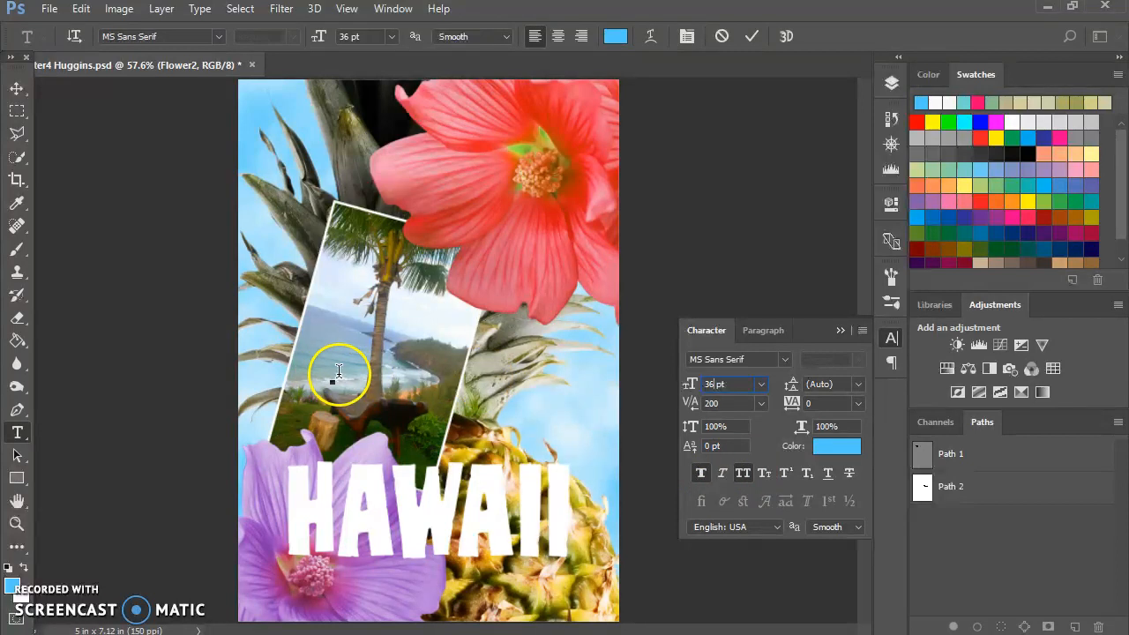
type("ISLN")
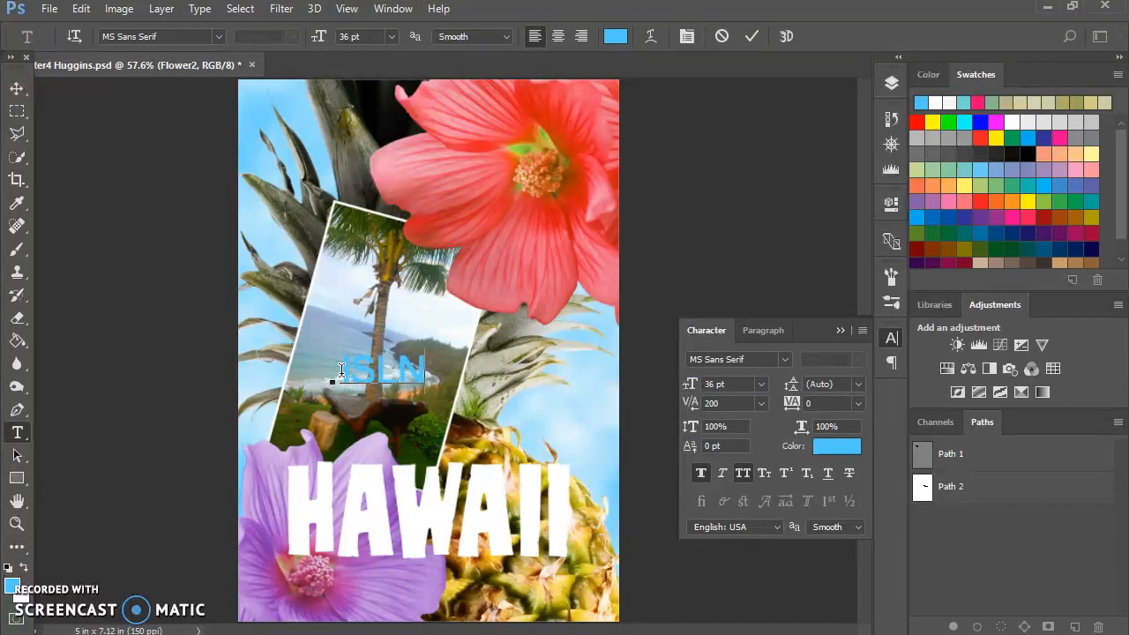
key("BackSpace")
type("AND")
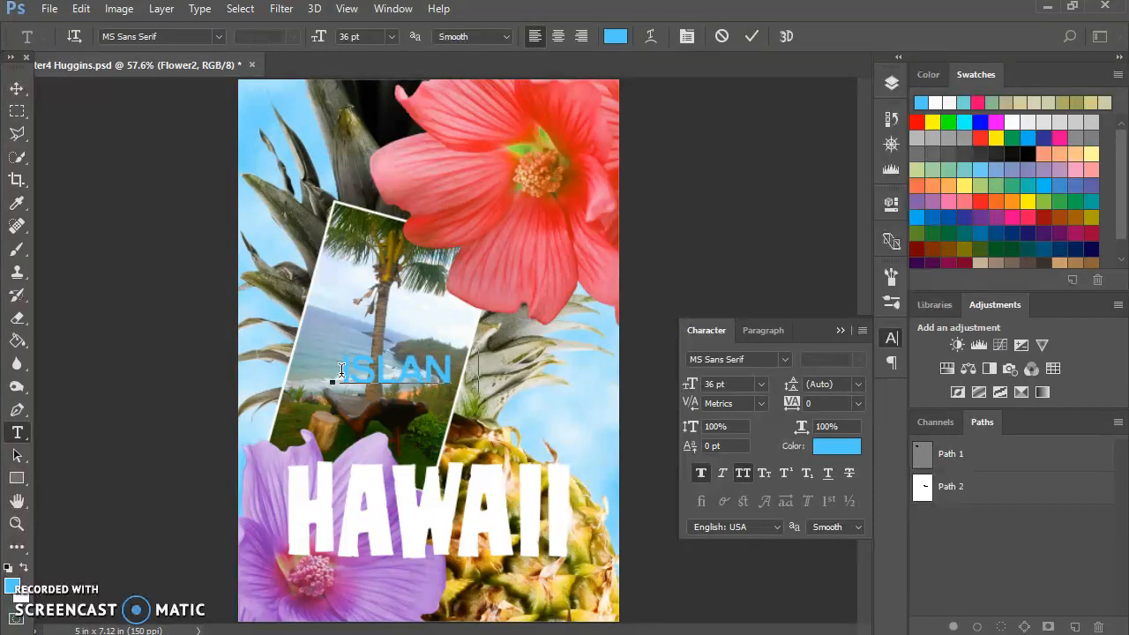
type(" PARAD")
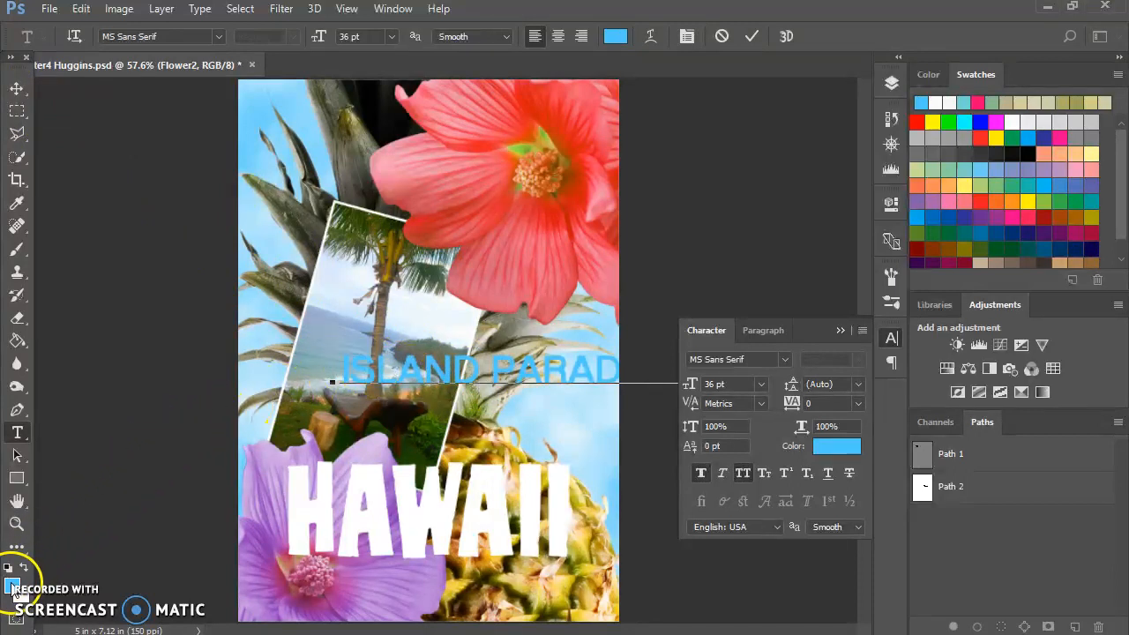
Step: Recolor the whole ISLAND PARADISE text green and move it directly below the HAWAII lettering
left_click_drag(342, 364, 778, 376)
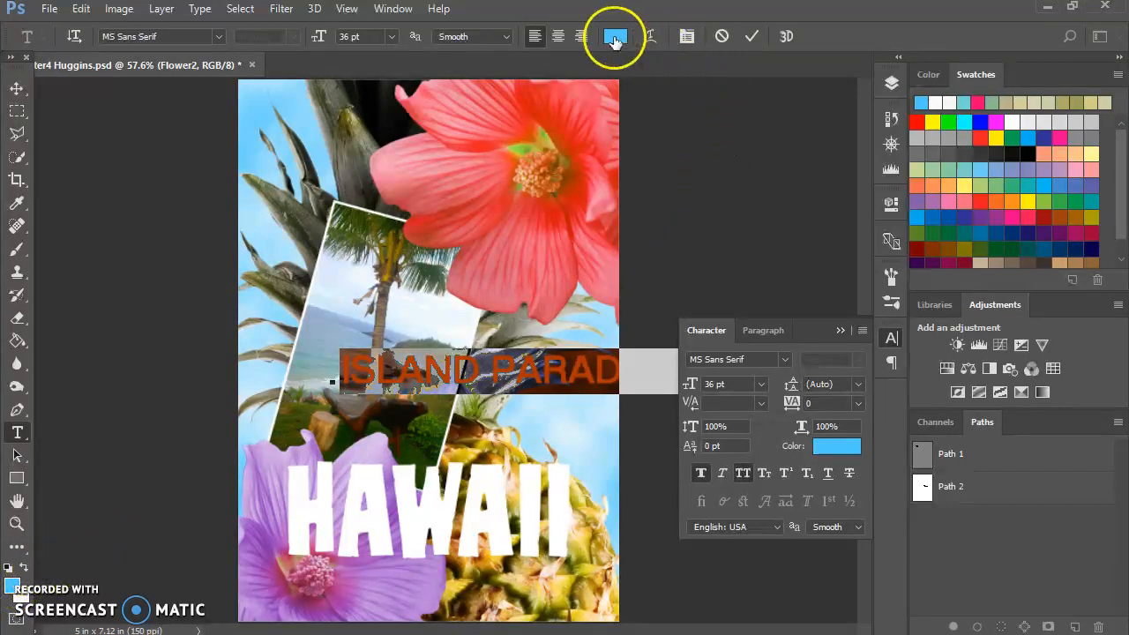
left_click(615, 38)
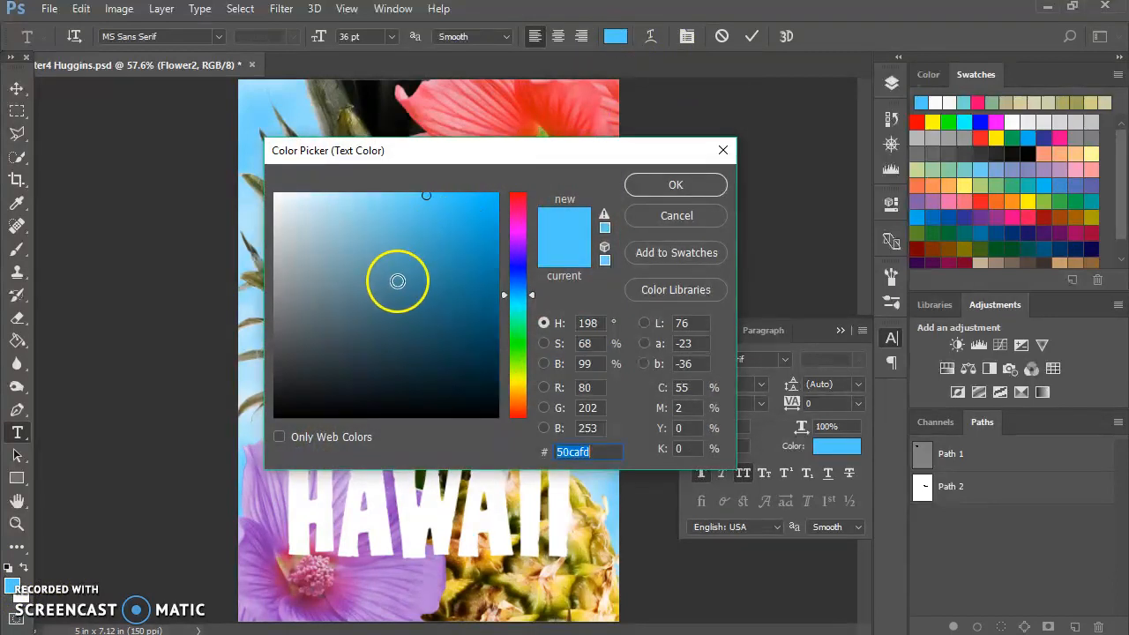
left_click(523, 339)
mouse_move(441, 278)
left_mouse_down()
mouse_move(415, 255)
mouse_move(455, 248)
left_mouse_up()
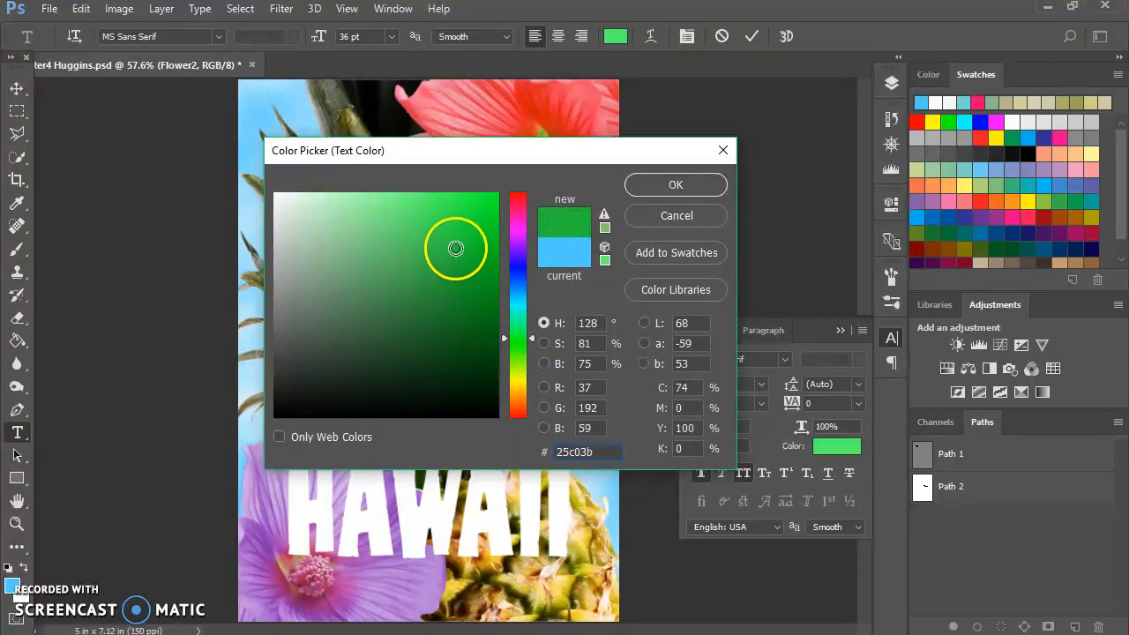
left_click(712, 182)
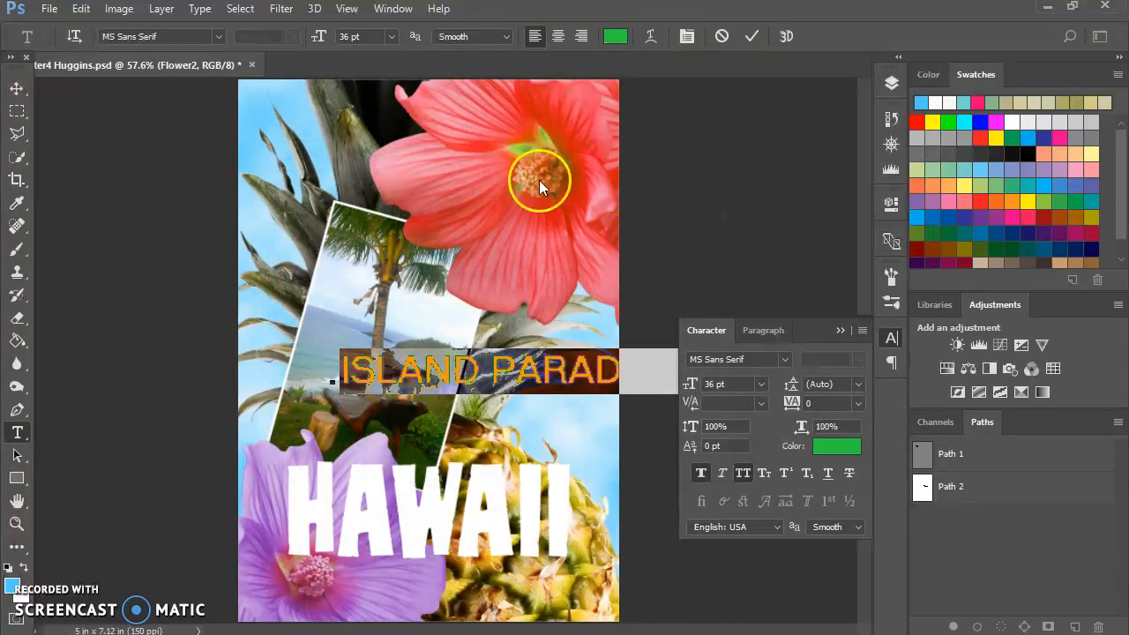
left_click(12, 90)
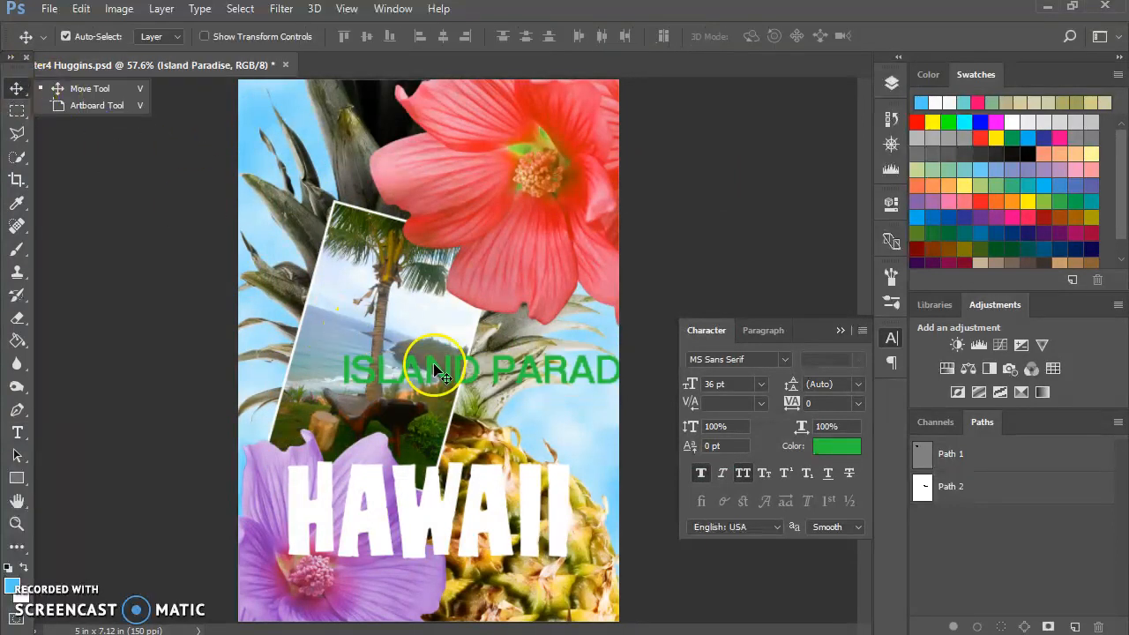
left_click_drag(437, 366, 348, 571)
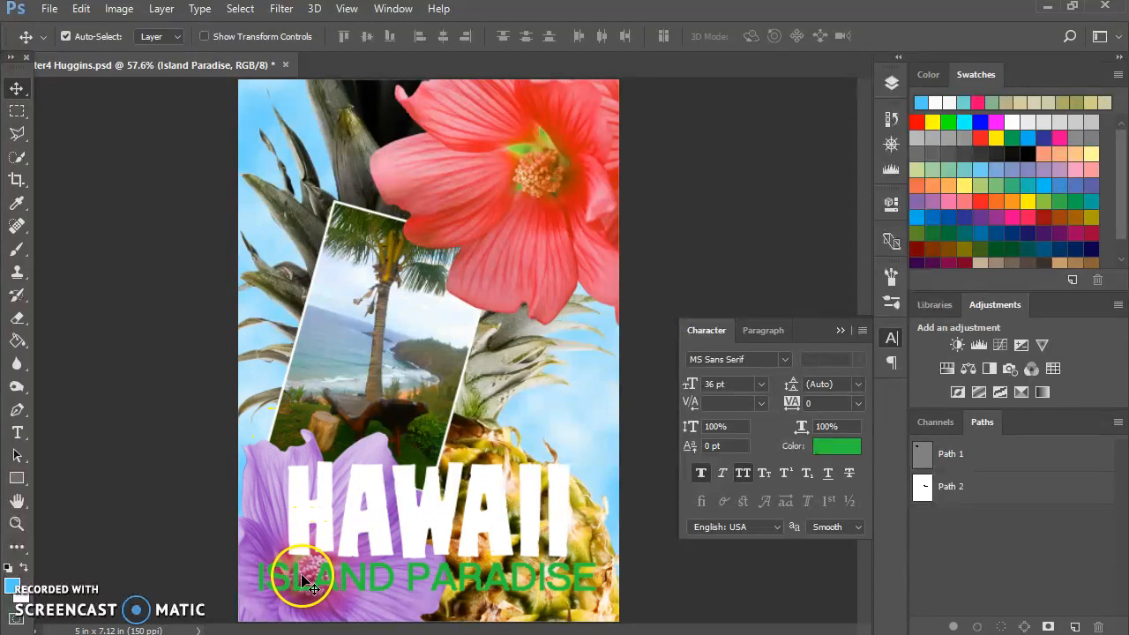
Step: Change the ISLAND PARADISE text's font to Berlin Sans FB and shift it slightly right to center it under HAWAII
left_click(22, 435)
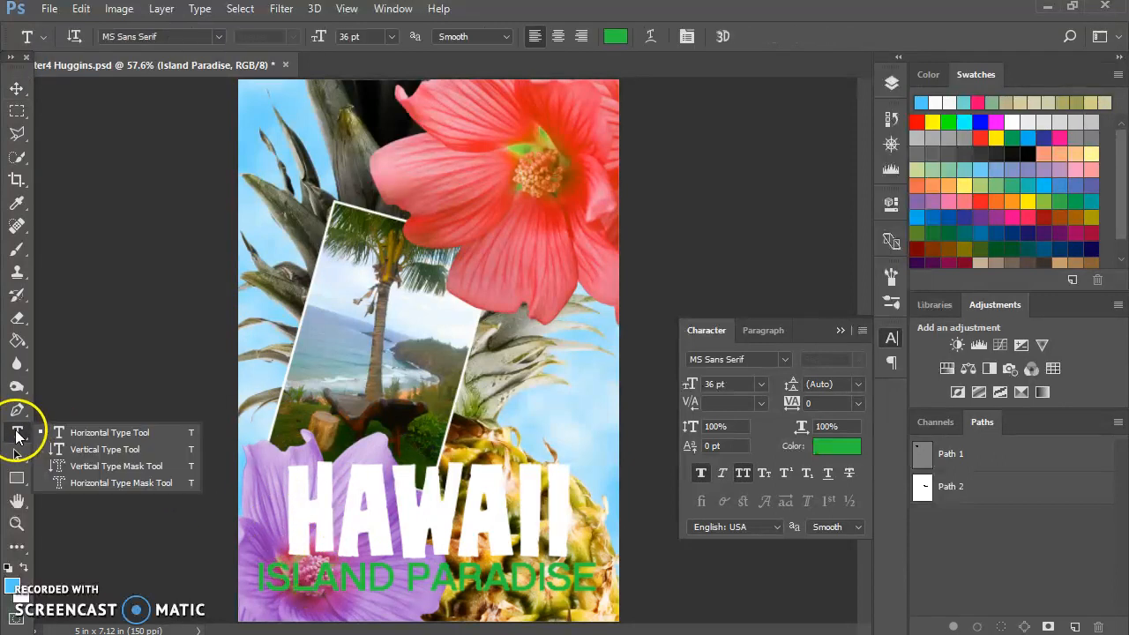
left_click(17, 436)
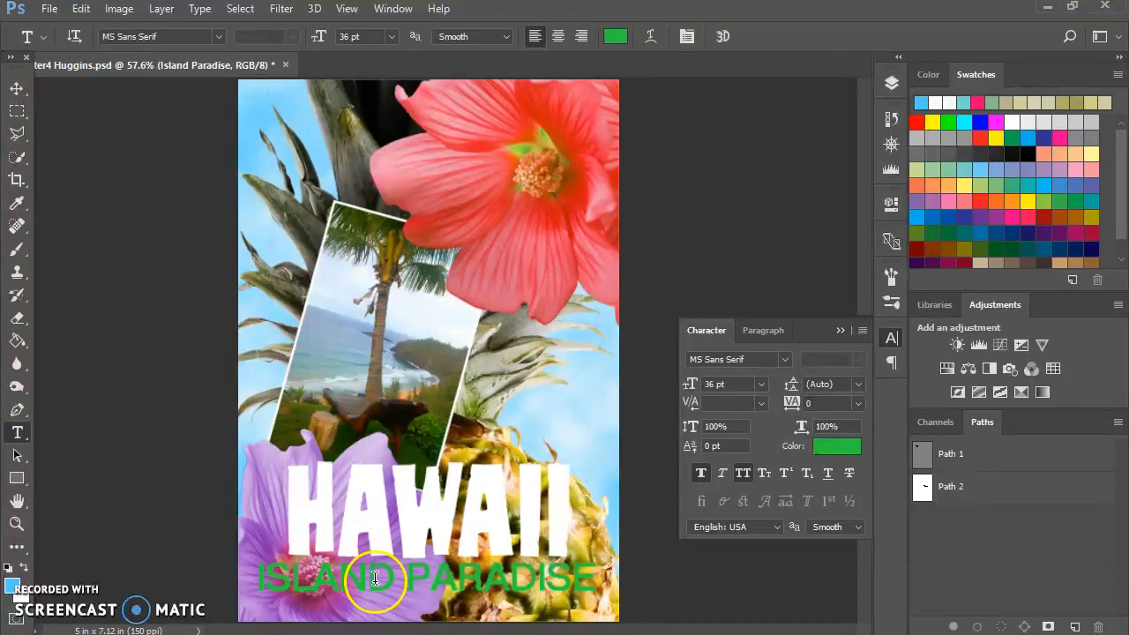
left_click_drag(259, 574, 622, 571)
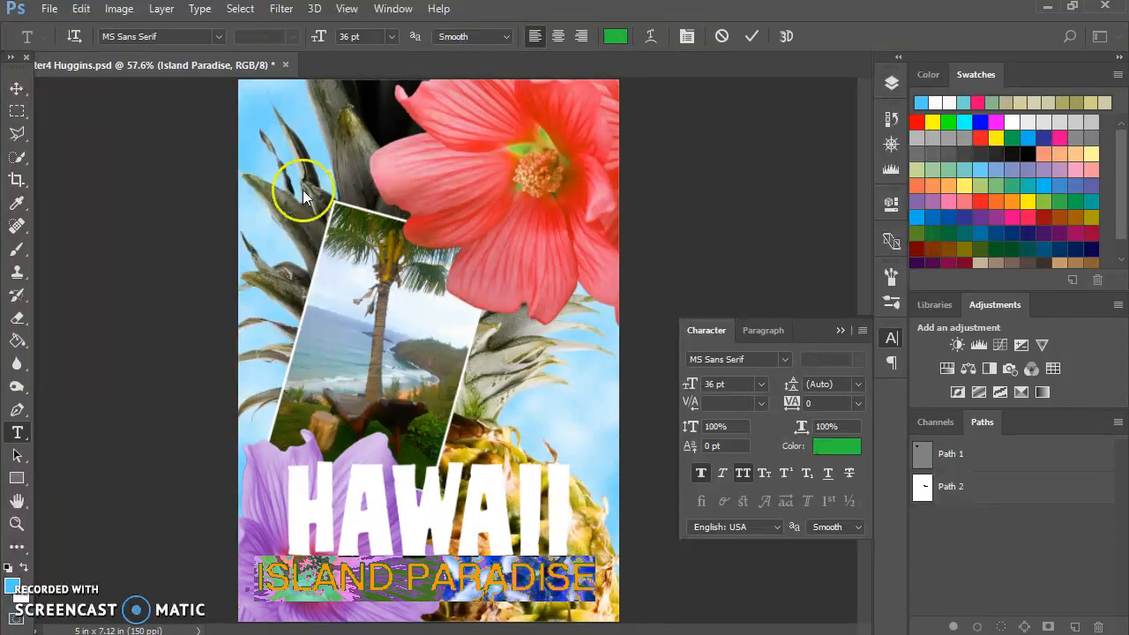
left_click(218, 36)
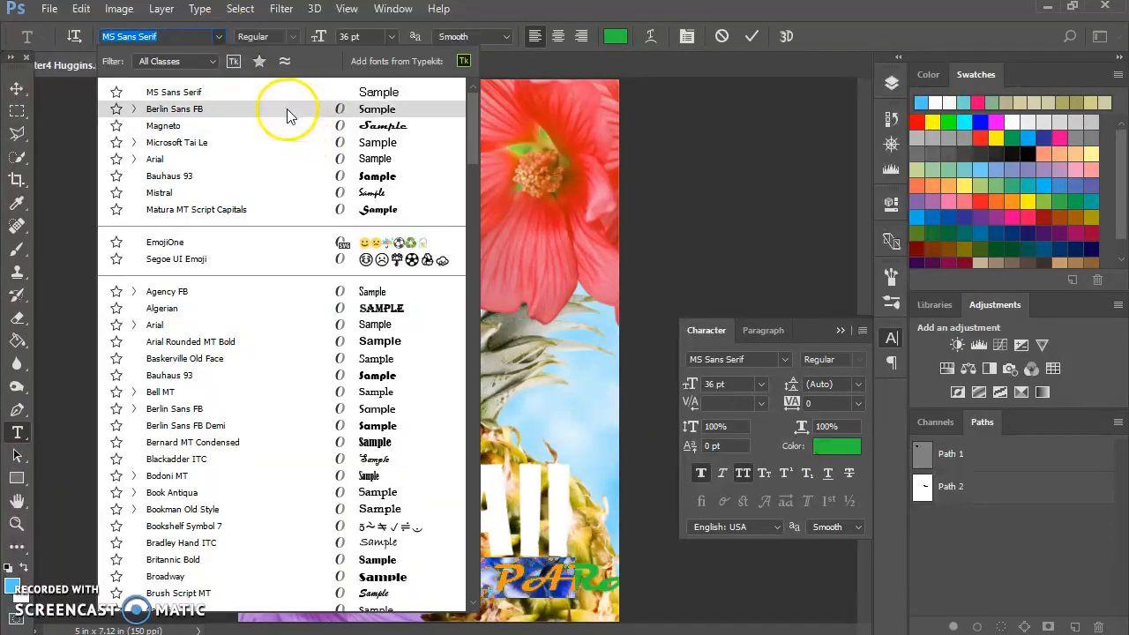
left_click(249, 110)
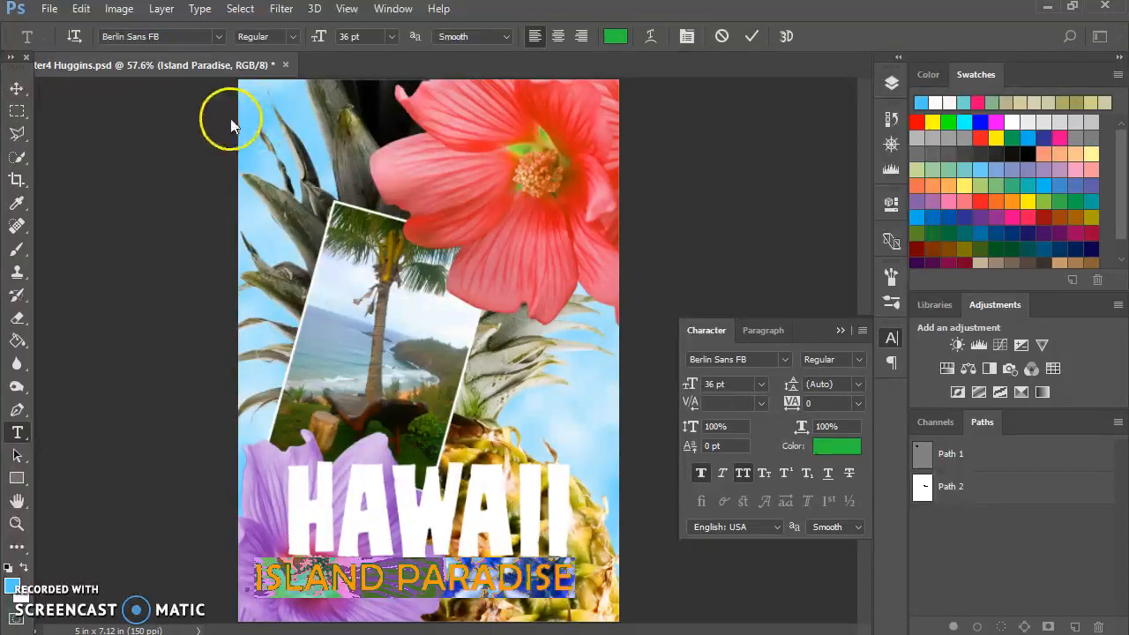
left_click(16, 88)
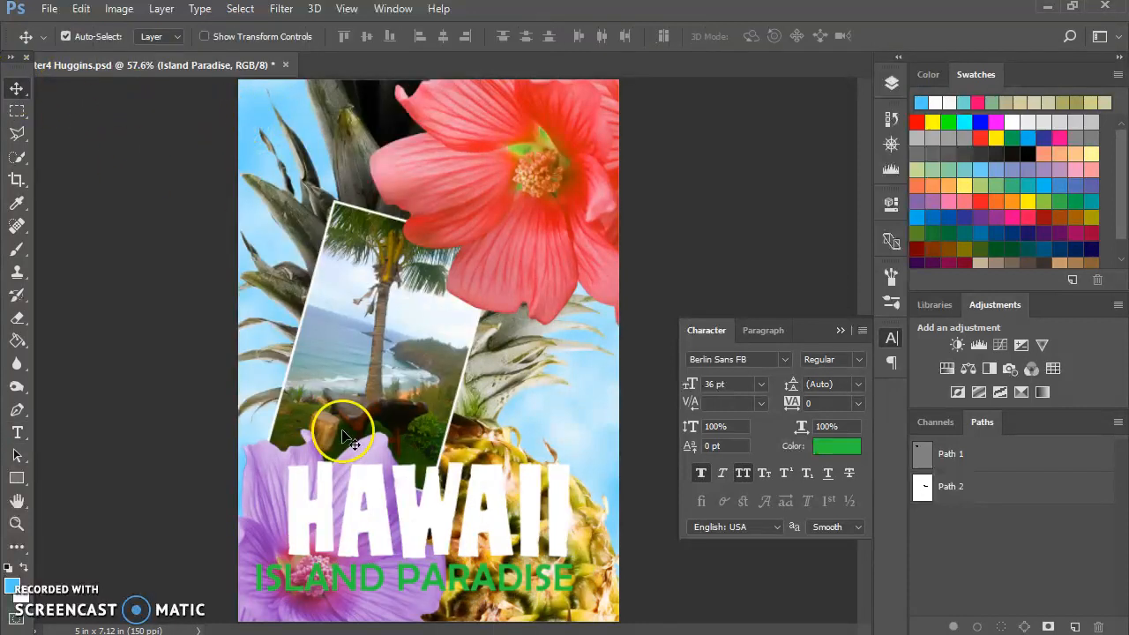
left_click_drag(320, 586, 340, 587)
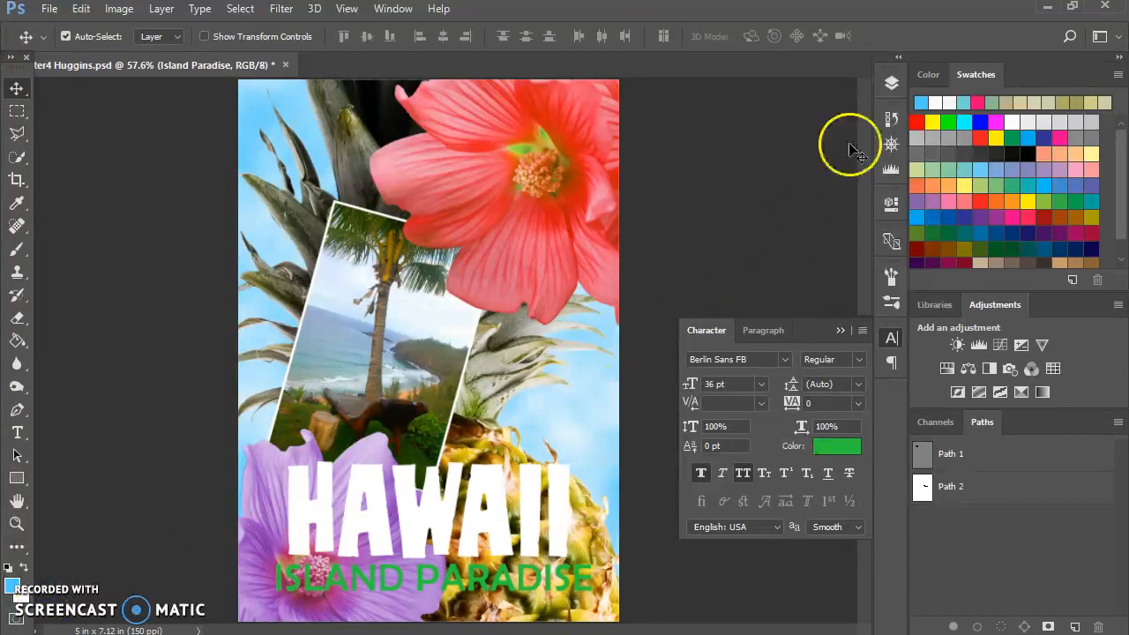
Step: Show the layer list and select the Flower2 layer
left_click(890, 83)
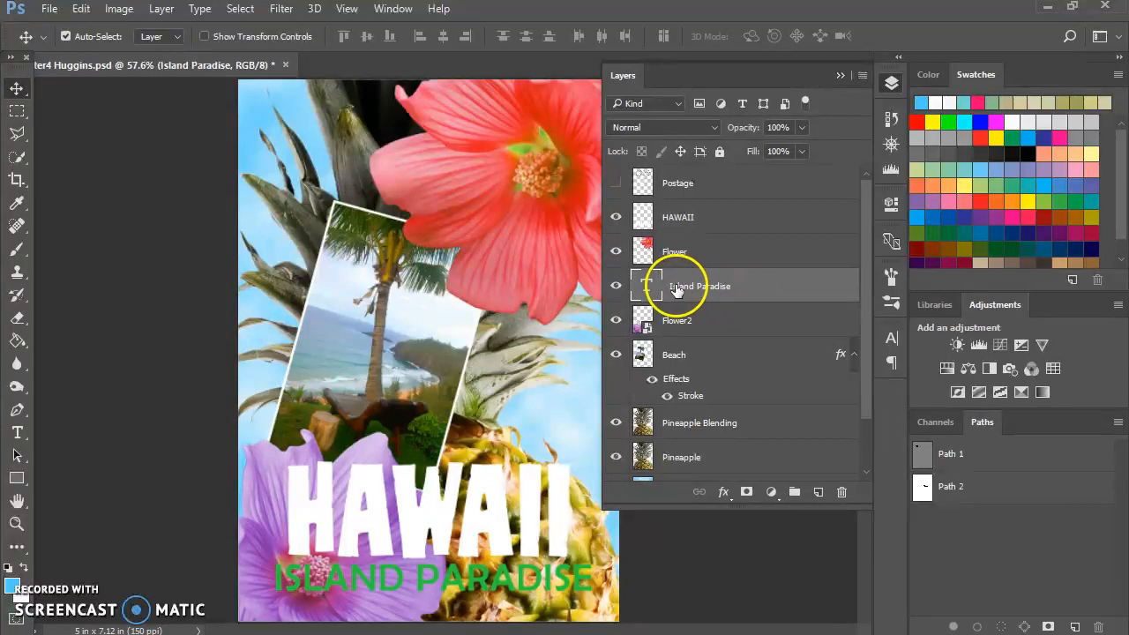
left_click(708, 321)
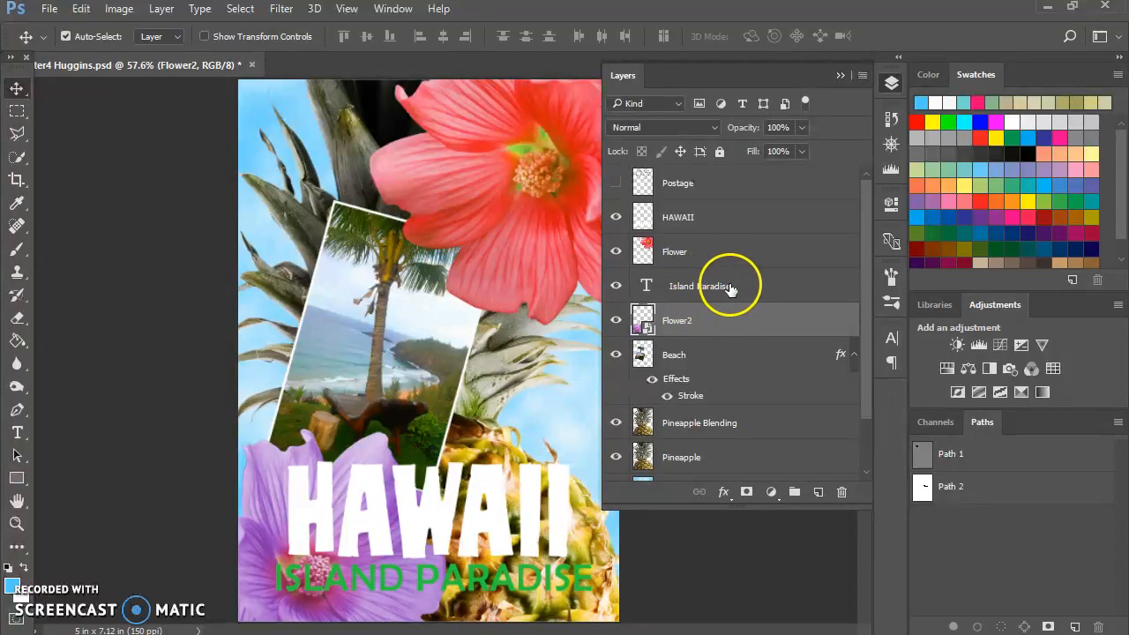
Step: Select the HAWAII layer and load its lettering as a pixel selection
left_click(710, 286)
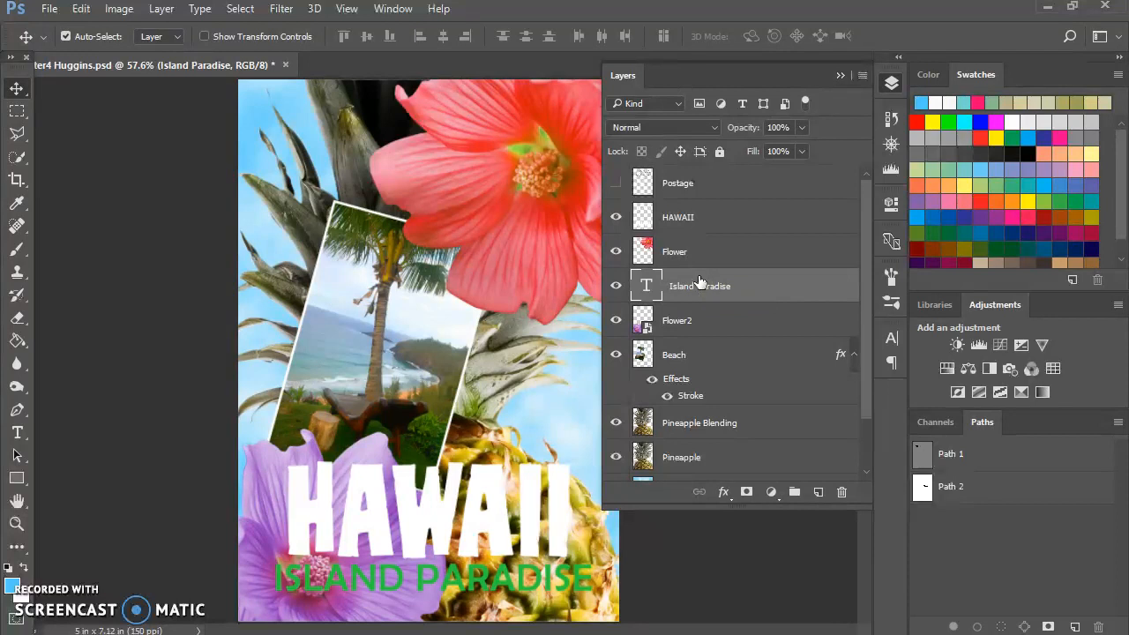
left_click(692, 216)
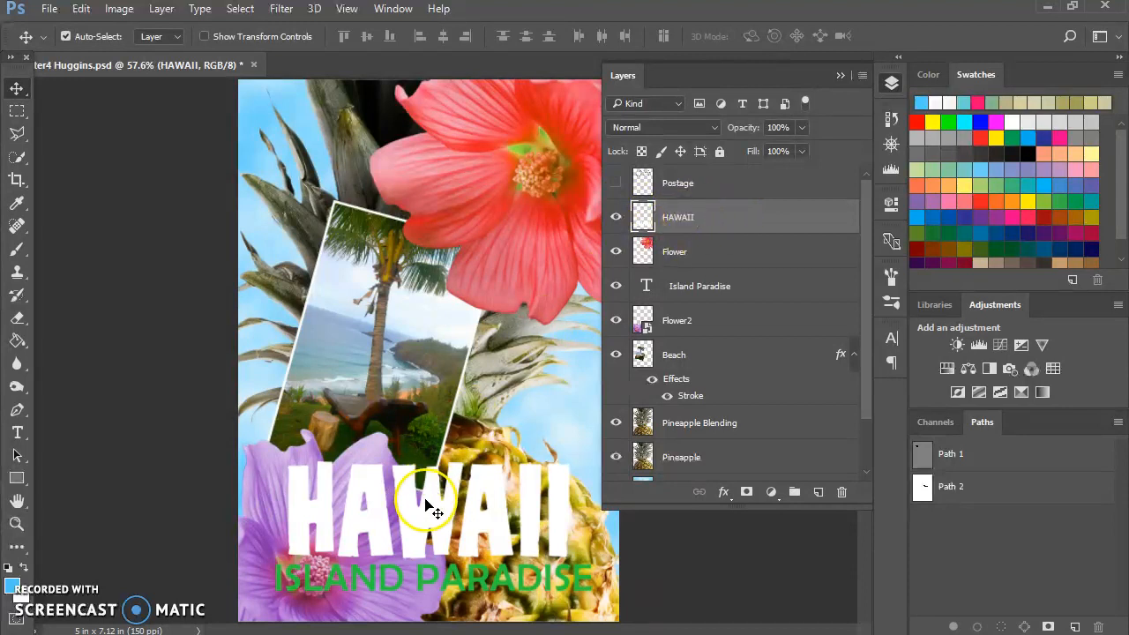
right_click(729, 226)
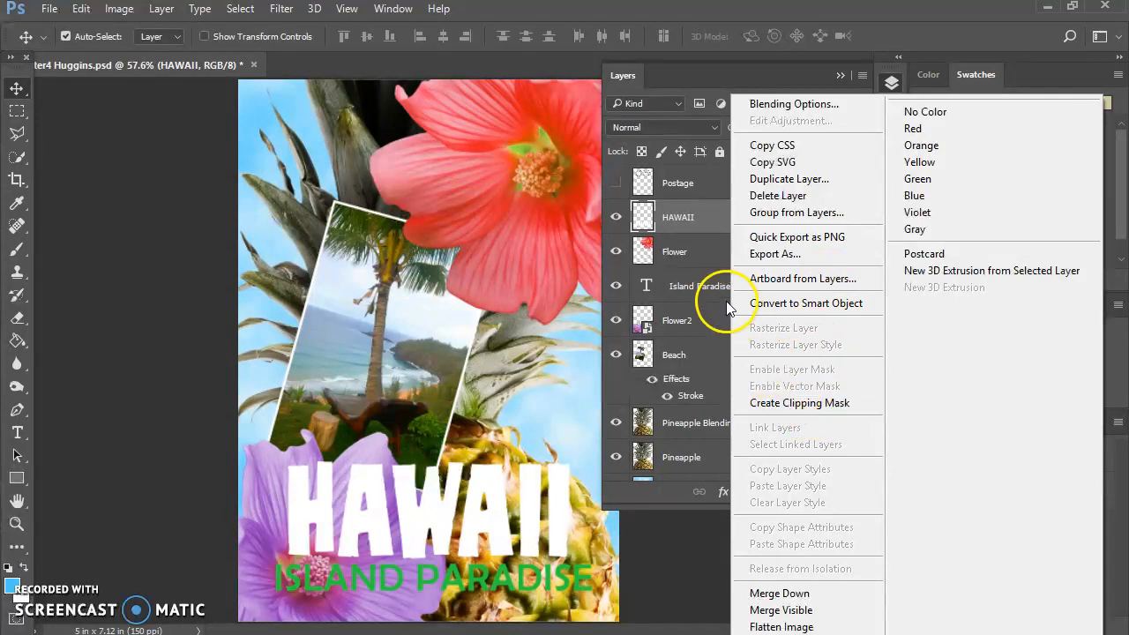
left_click(688, 221)
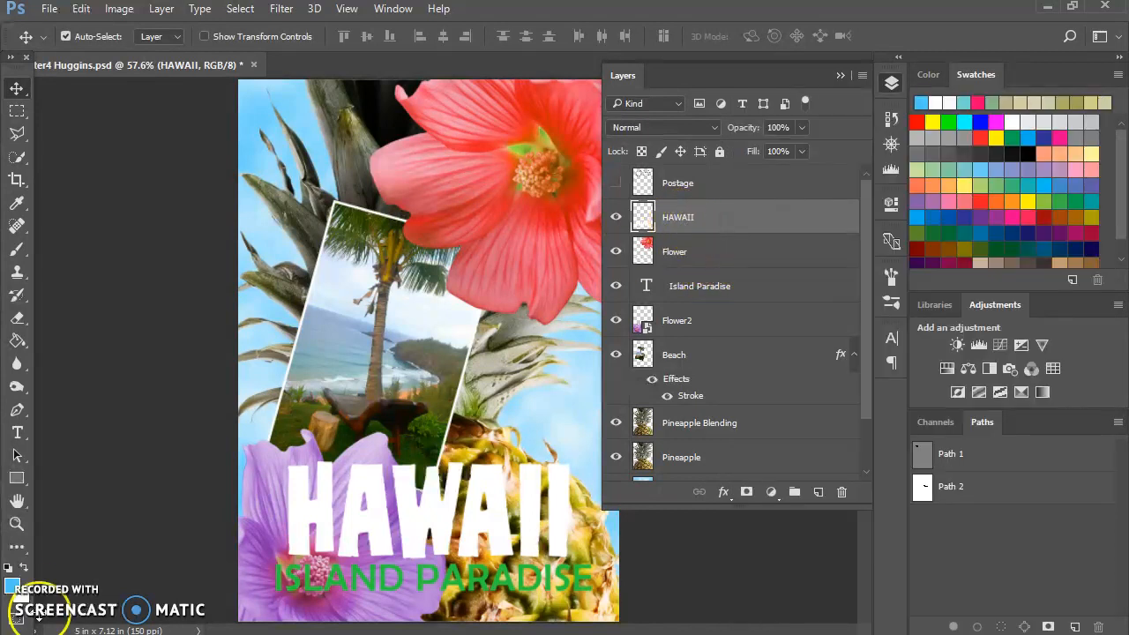
right_click(729, 221)
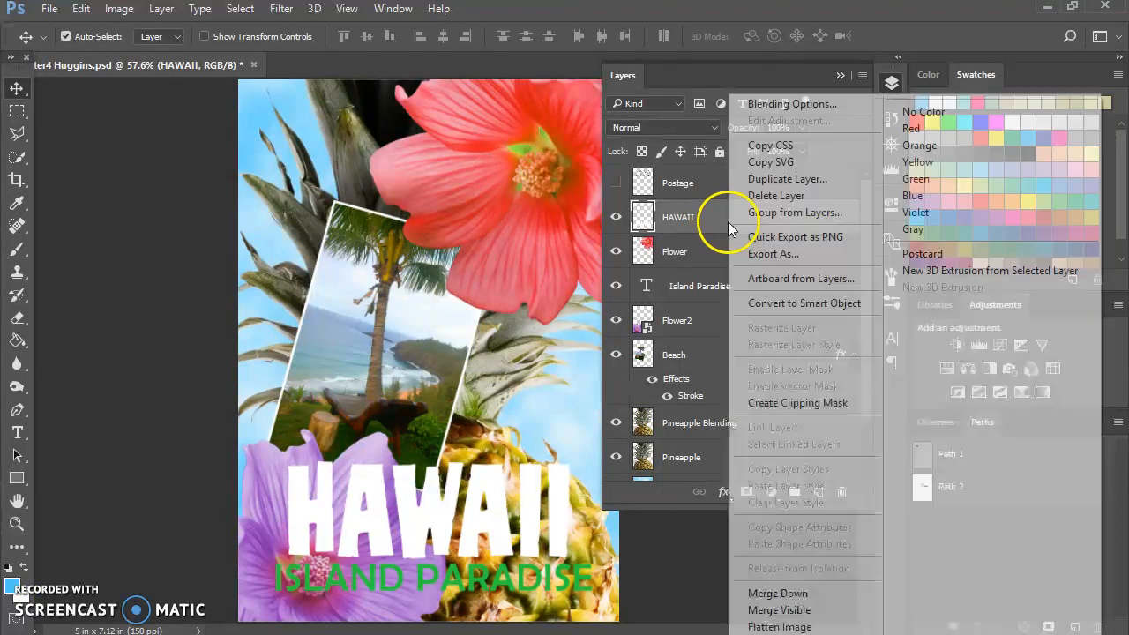
left_click(716, 215)
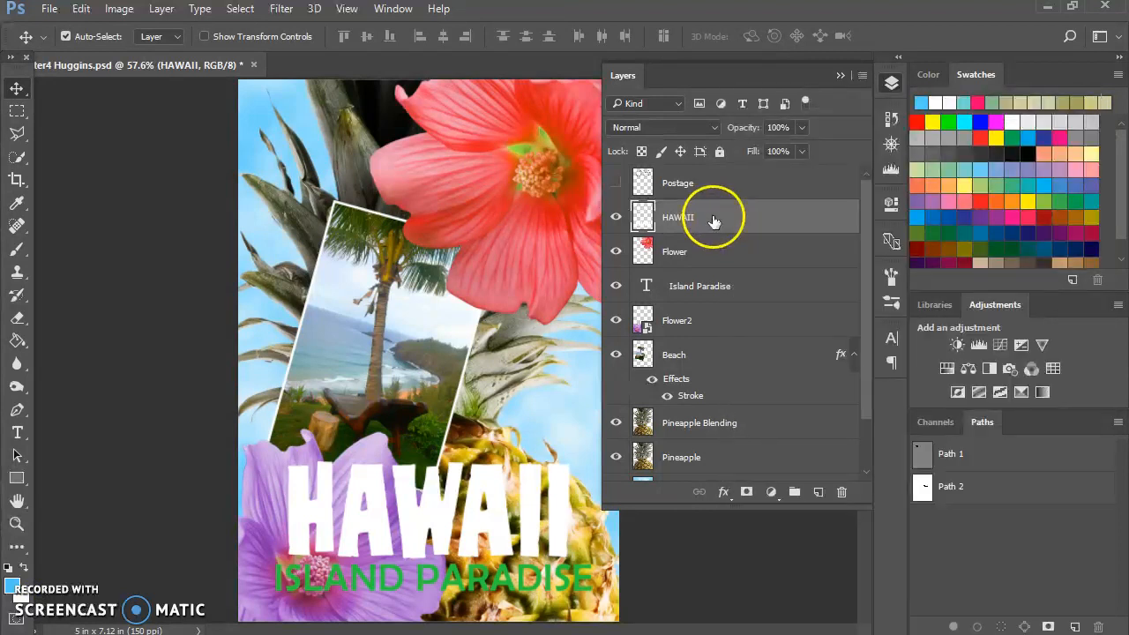
right_click(646, 220)
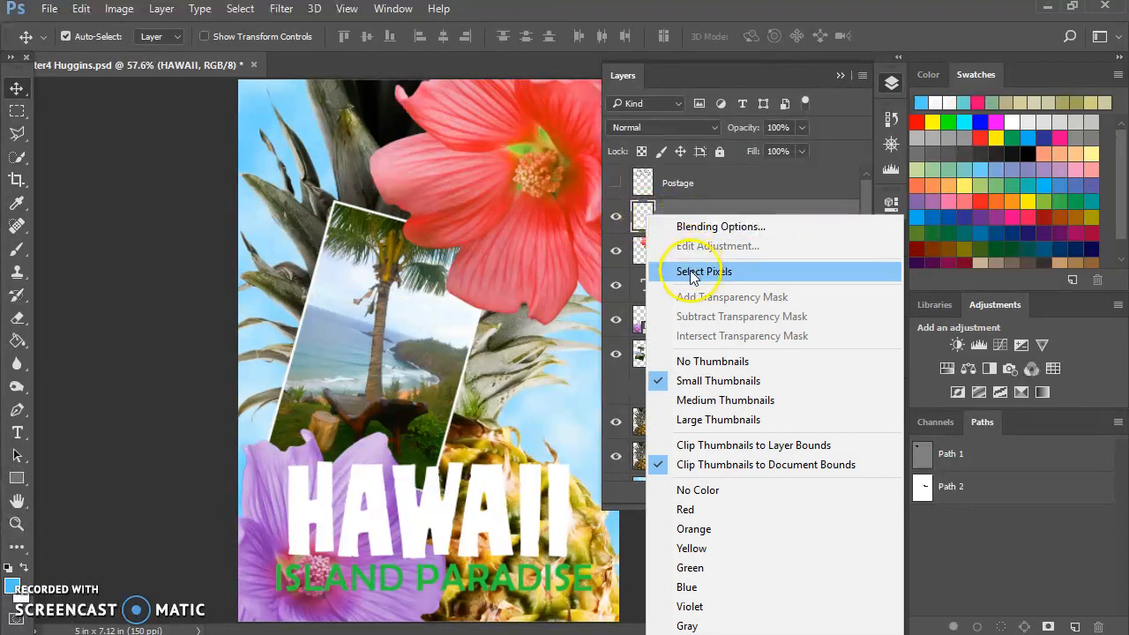
left_click(726, 275)
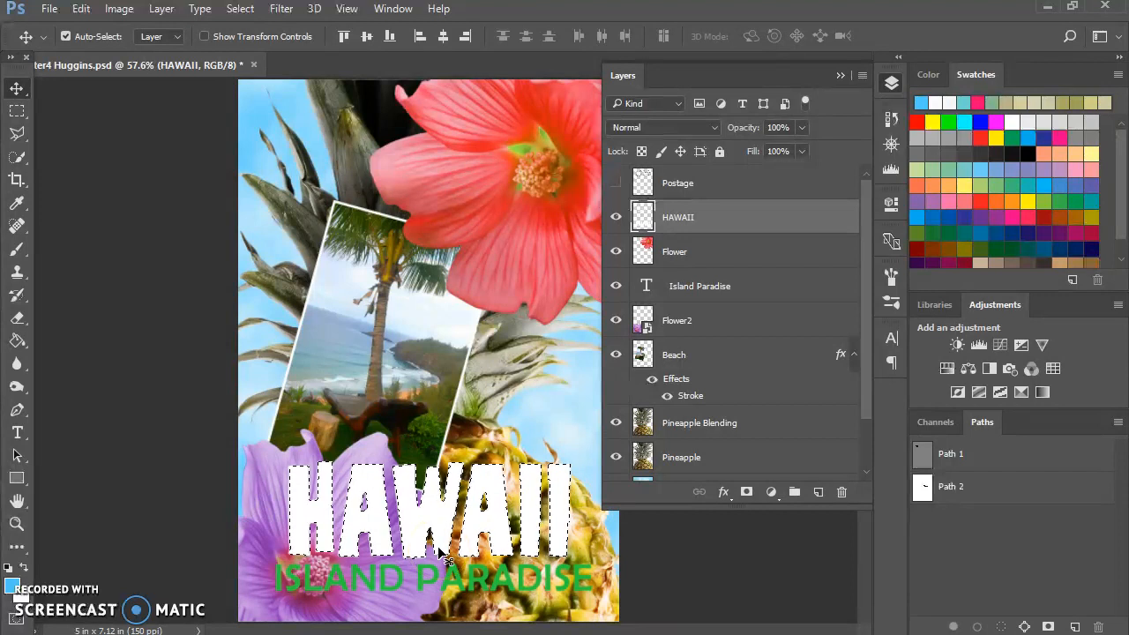
Step: Edit the Gradient tool's custom gradient, setting the start colour stop at 0% to yellow fff55b
left_click(19, 342)
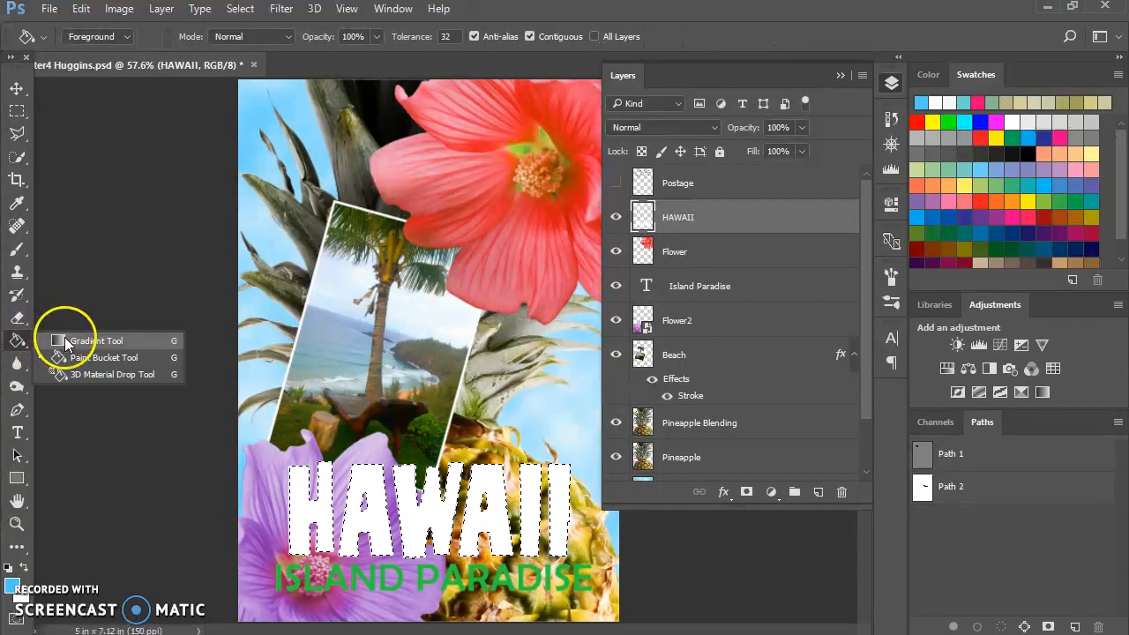
left_click(97, 342)
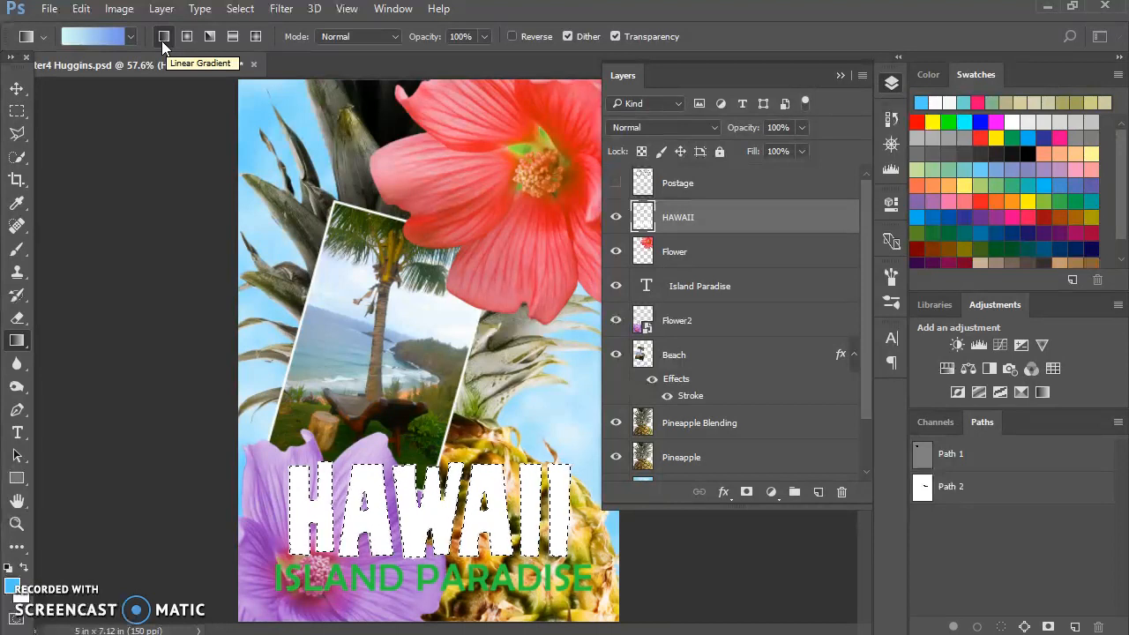
left_click(95, 38)
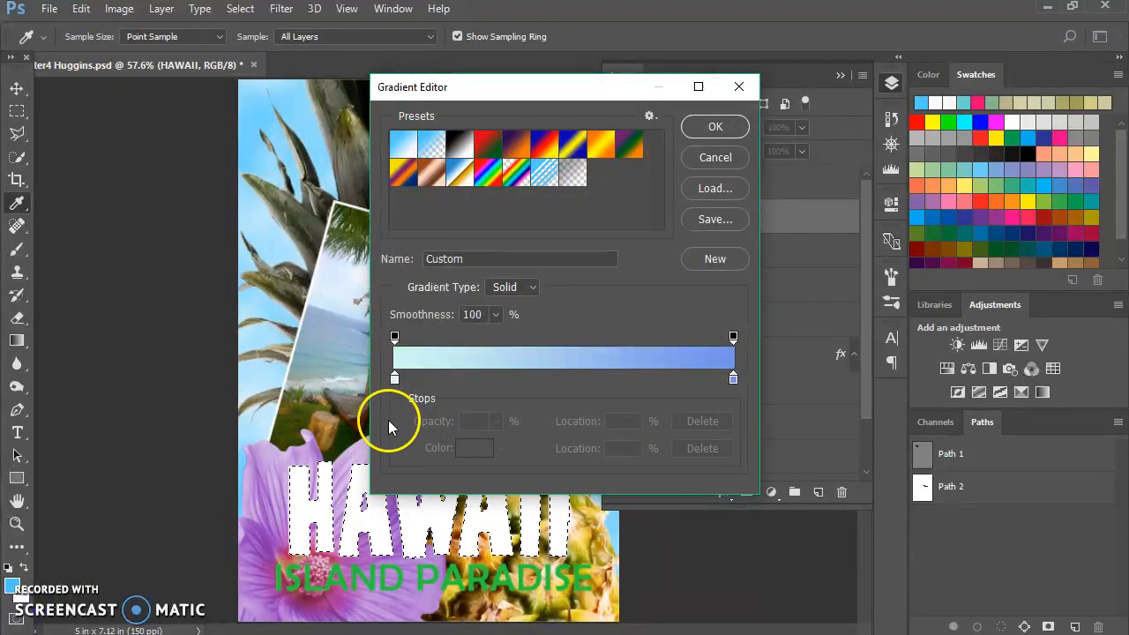
left_click(394, 379)
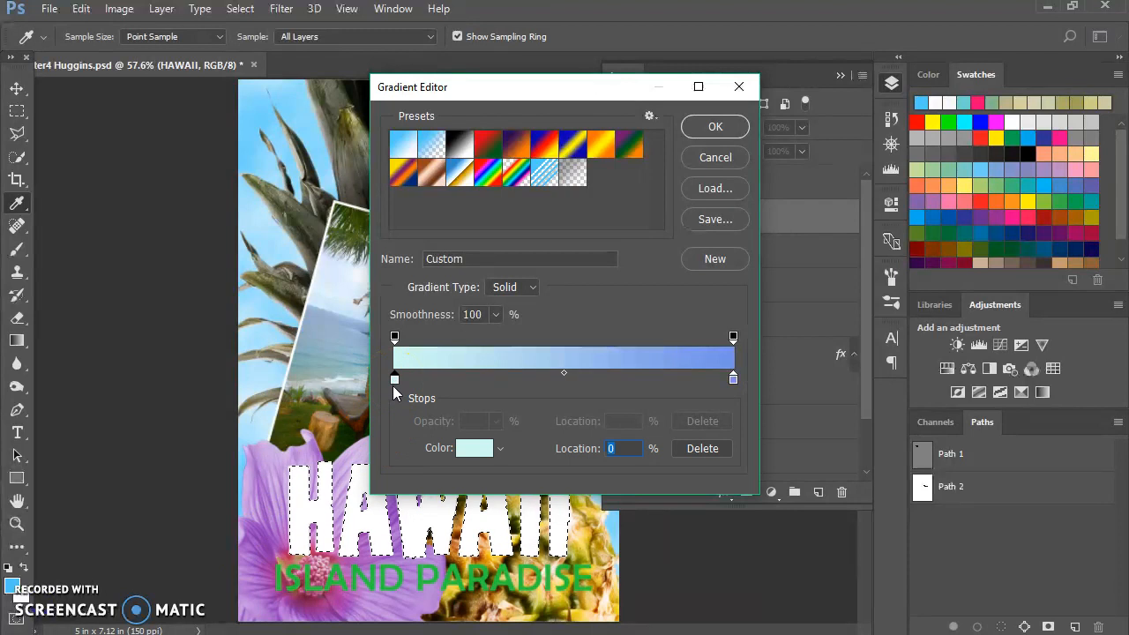
left_click(473, 447)
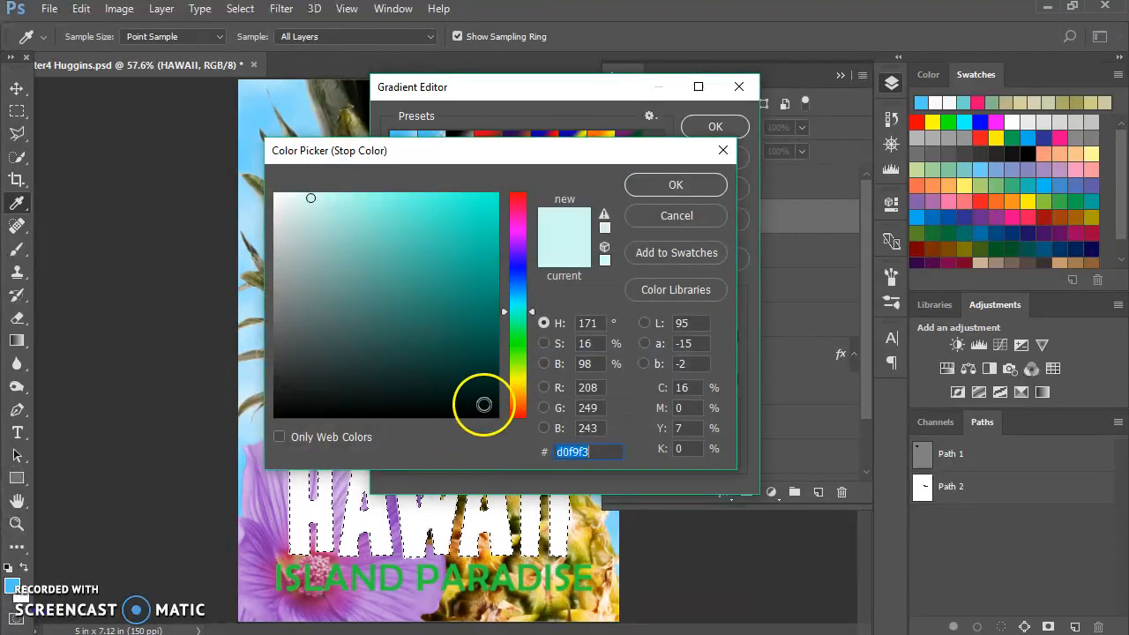
left_click(517, 377)
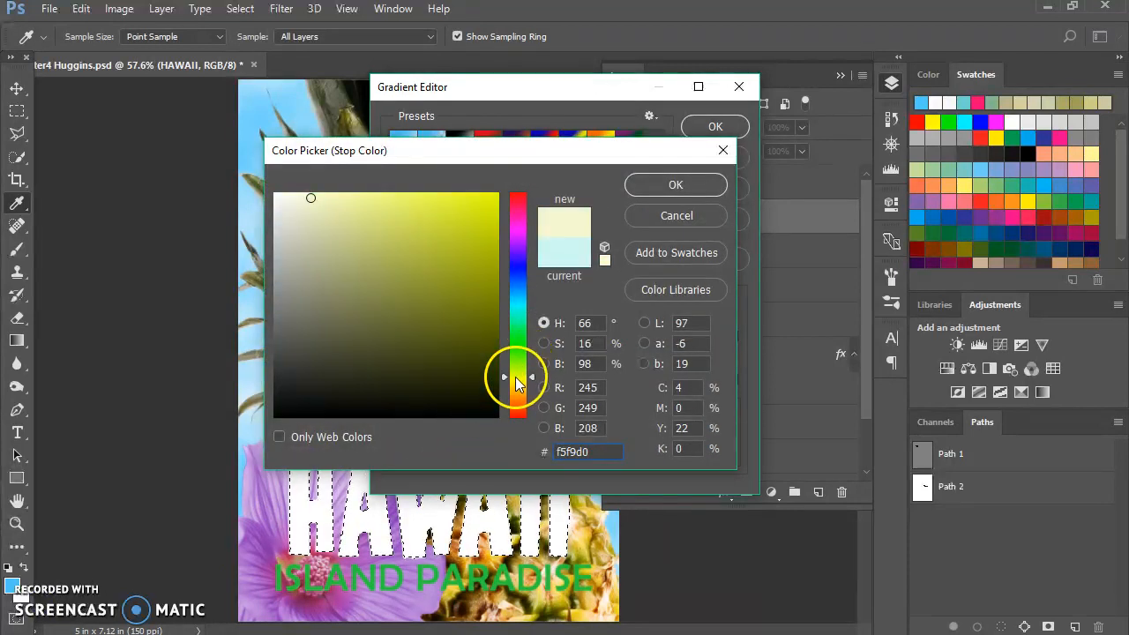
left_click_drag(371, 221, 382, 197)
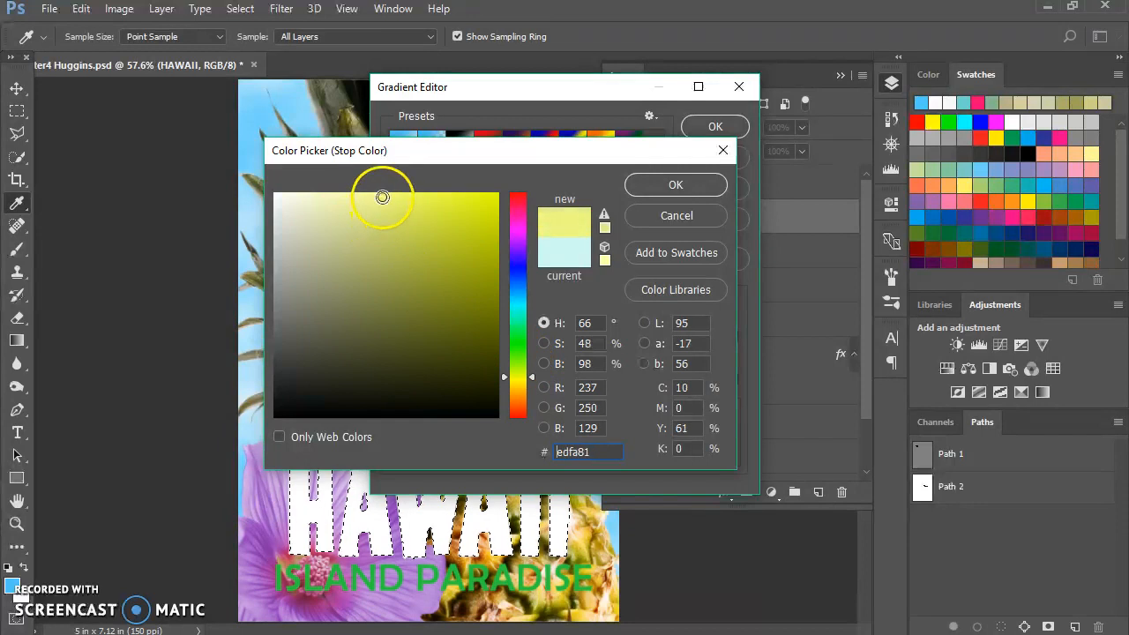
left_click(533, 381)
left_click(532, 384)
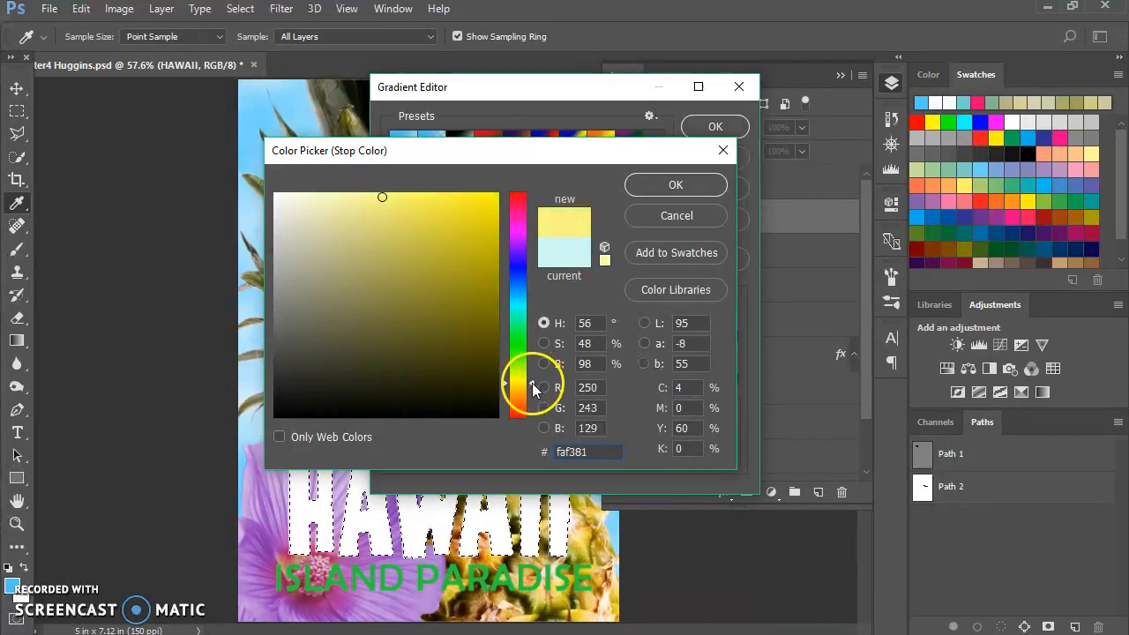
left_click(408, 198)
left_click_drag(408, 198, 418, 190)
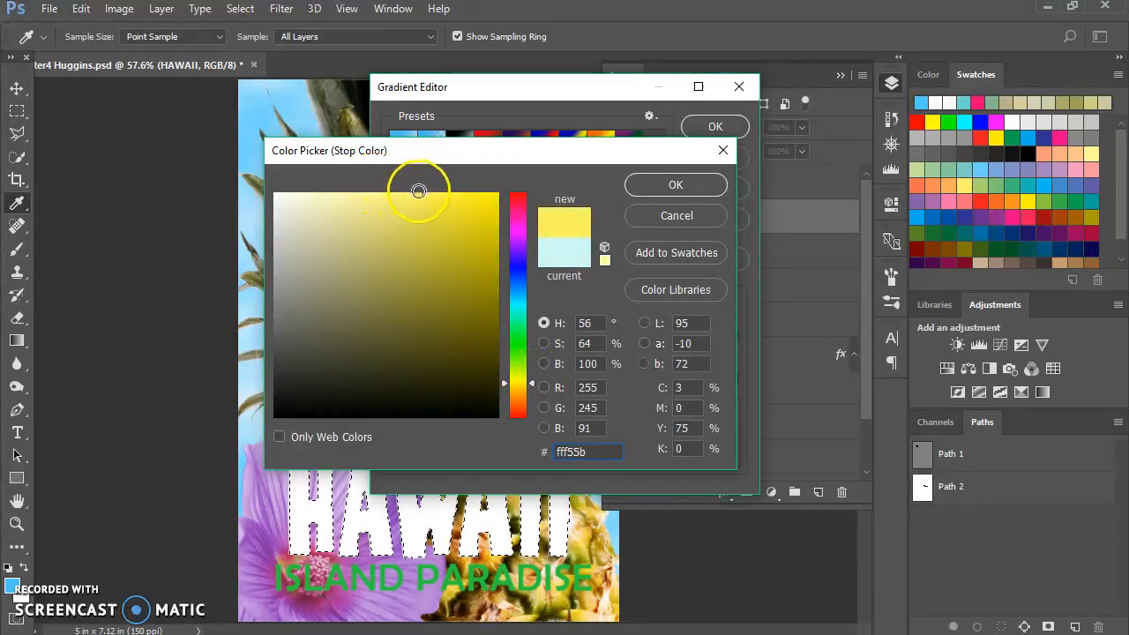
left_click(661, 184)
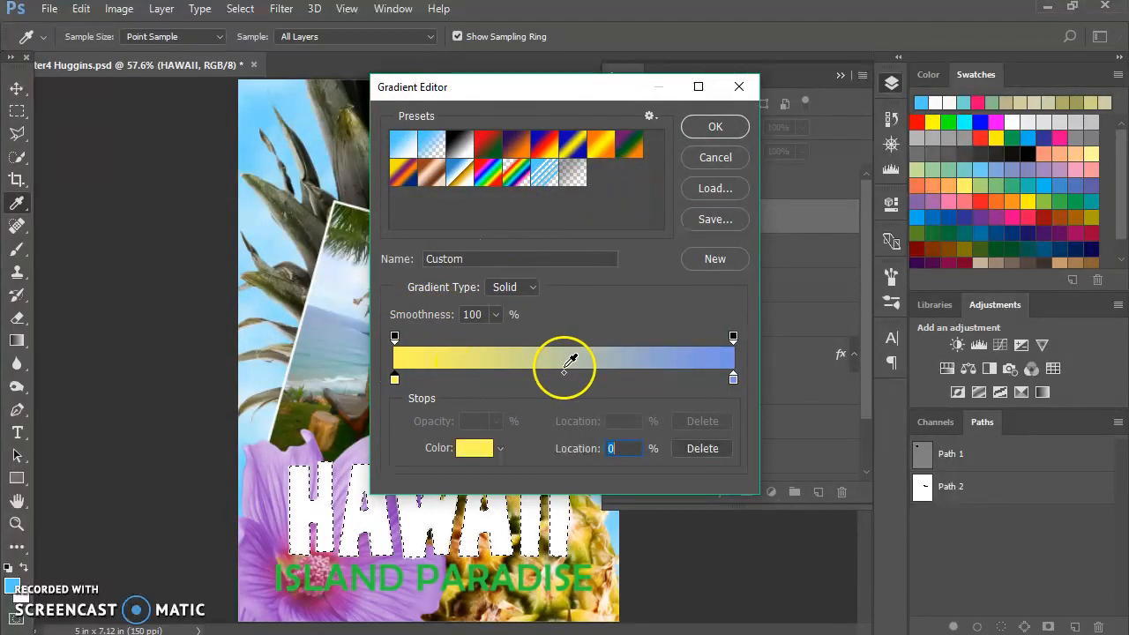
Step: Set the gradient's end colour stop at 100% to a light orange and accept the gradient
left_click(734, 378)
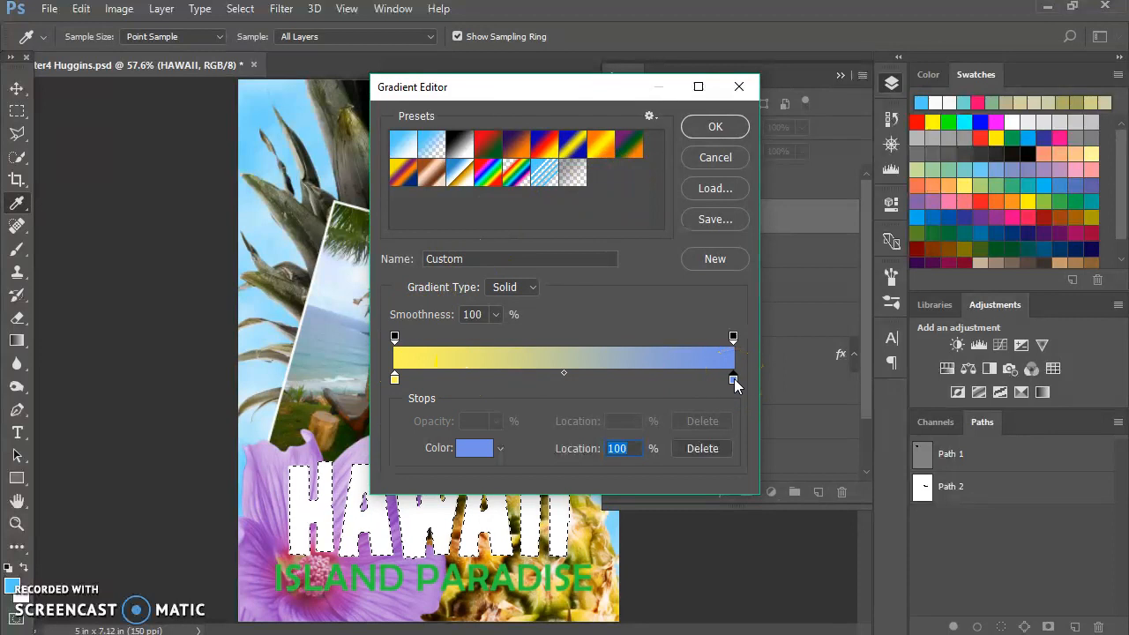
double_click(733, 378)
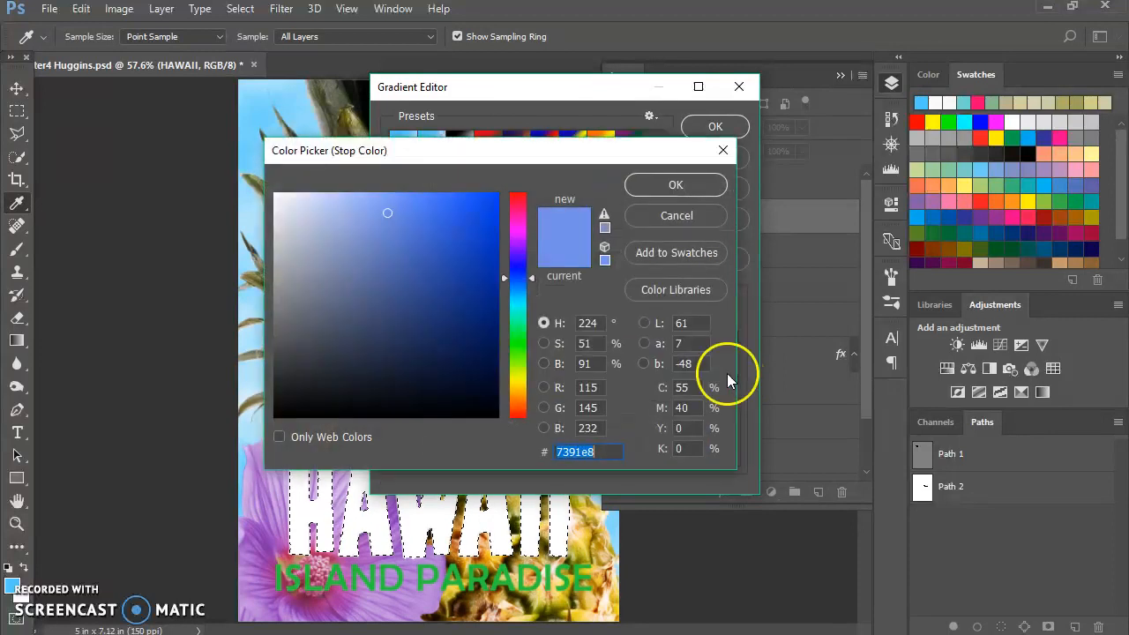
left_click(523, 388)
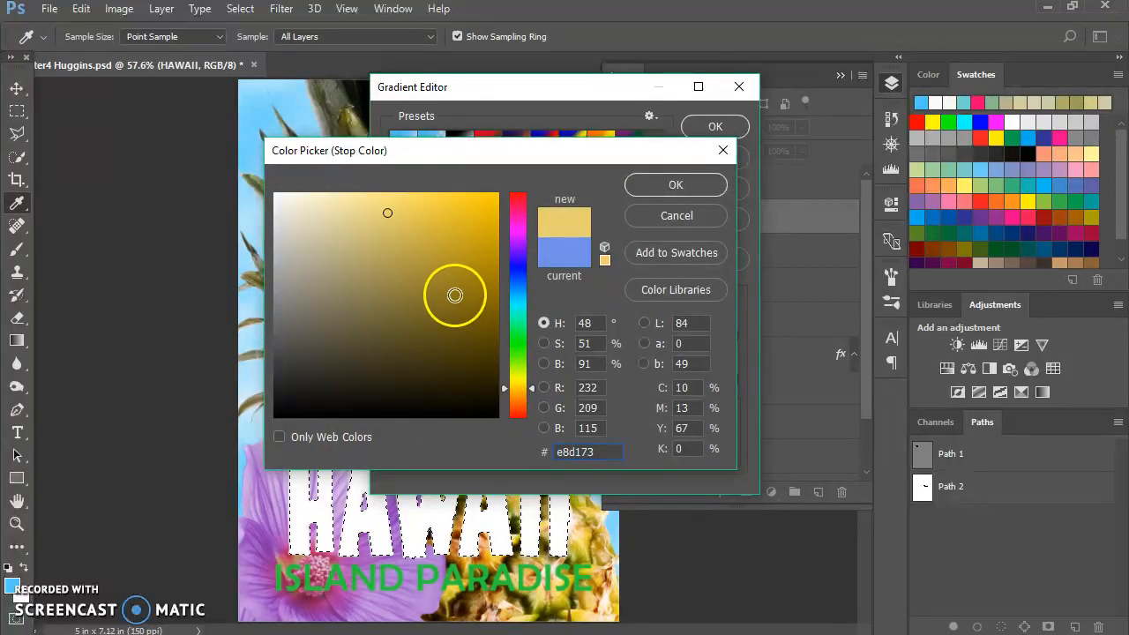
left_click_drag(533, 390, 532, 402)
left_click_drag(436, 227, 430, 205)
left_click(675, 182)
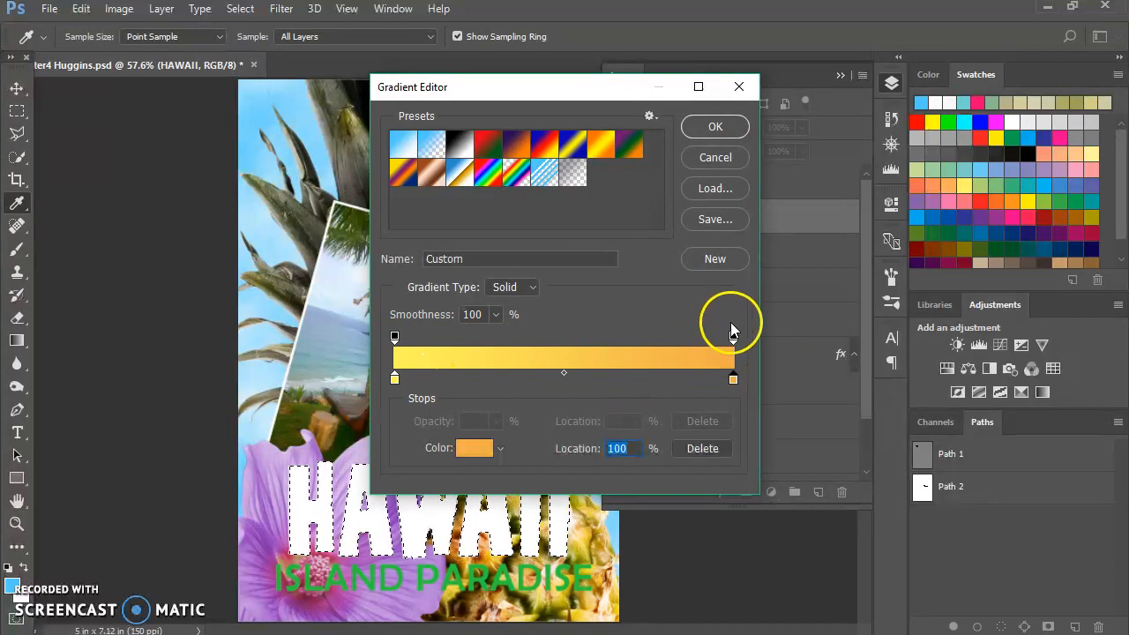
left_click(714, 126)
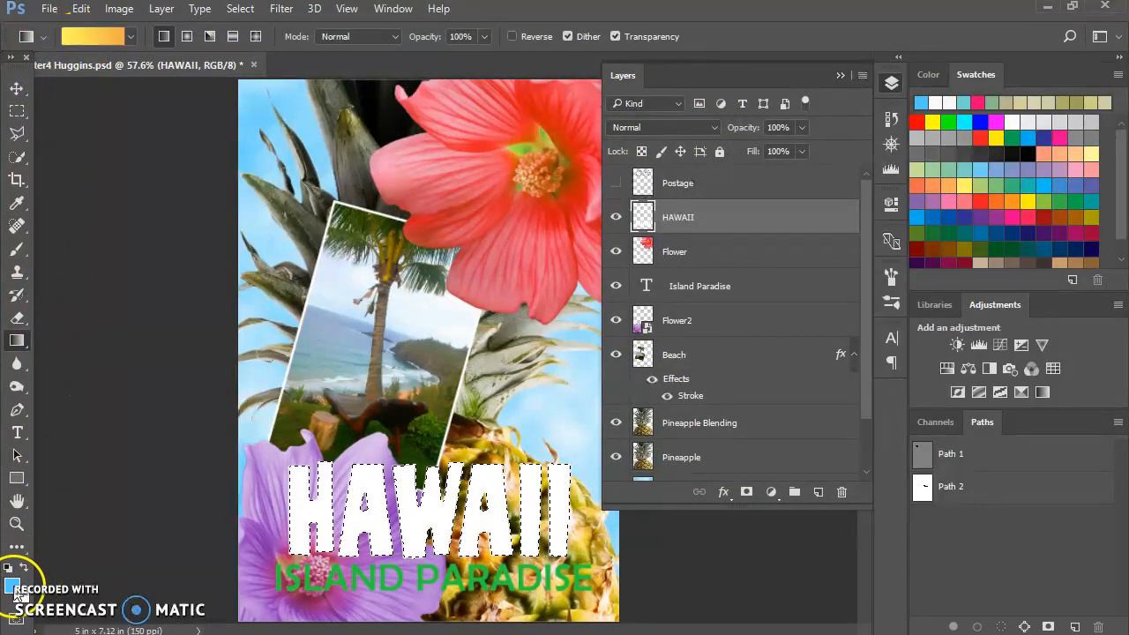
Step: Fill the selected HAWAII lettering with a vertical linear gradient, yellow at its top and orange at its base, and deselect it
left_click(97, 34)
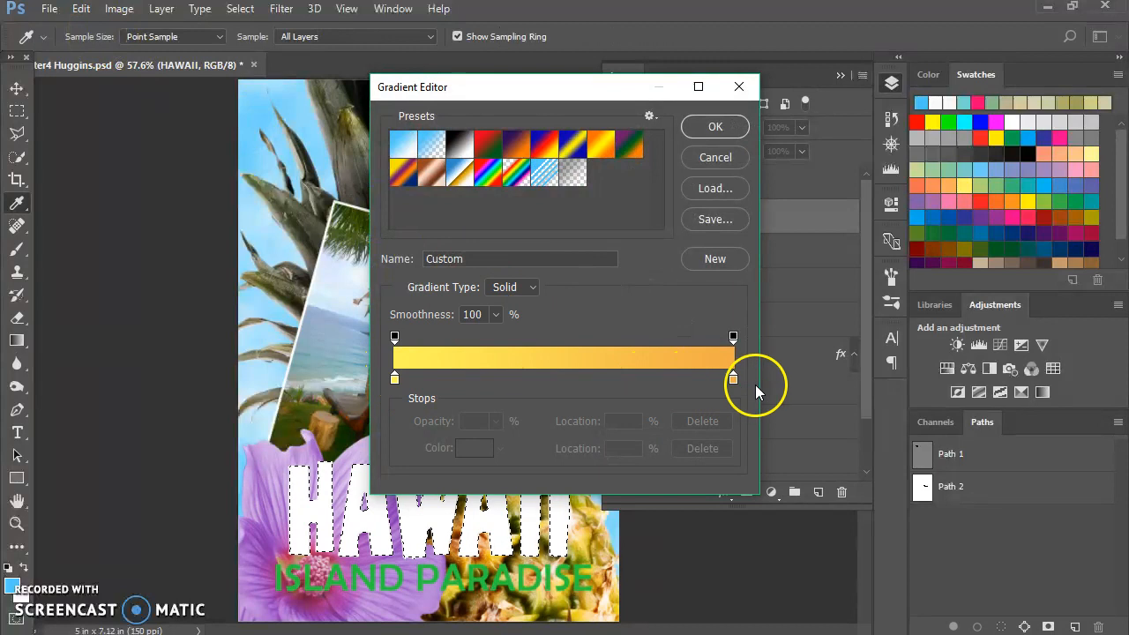
left_click(732, 126)
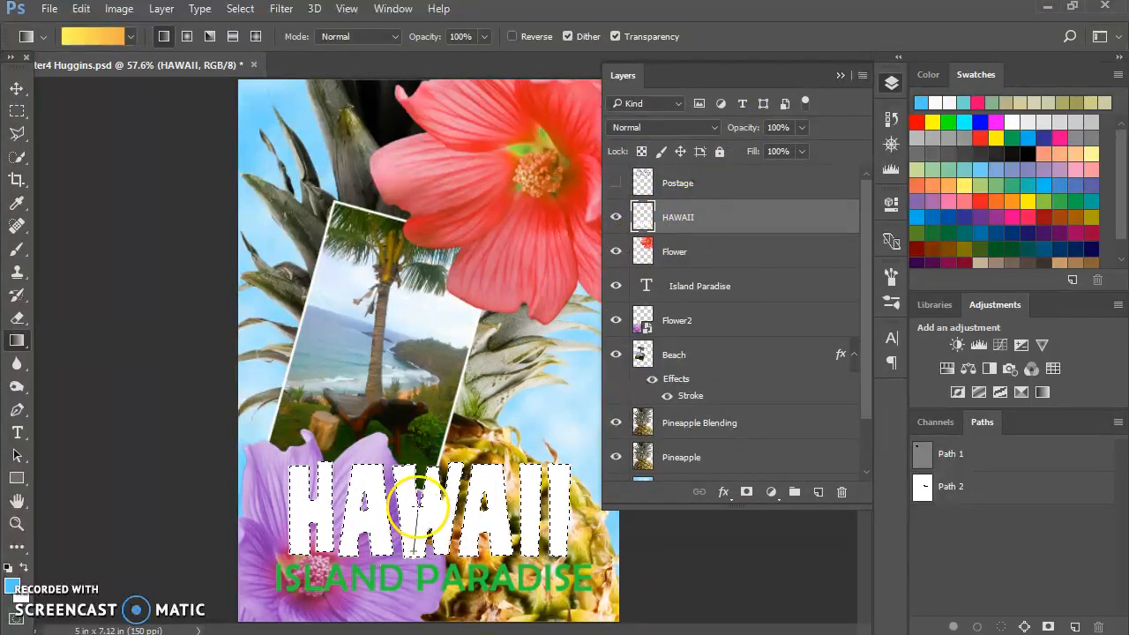
left_click_drag(413, 551, 411, 479)
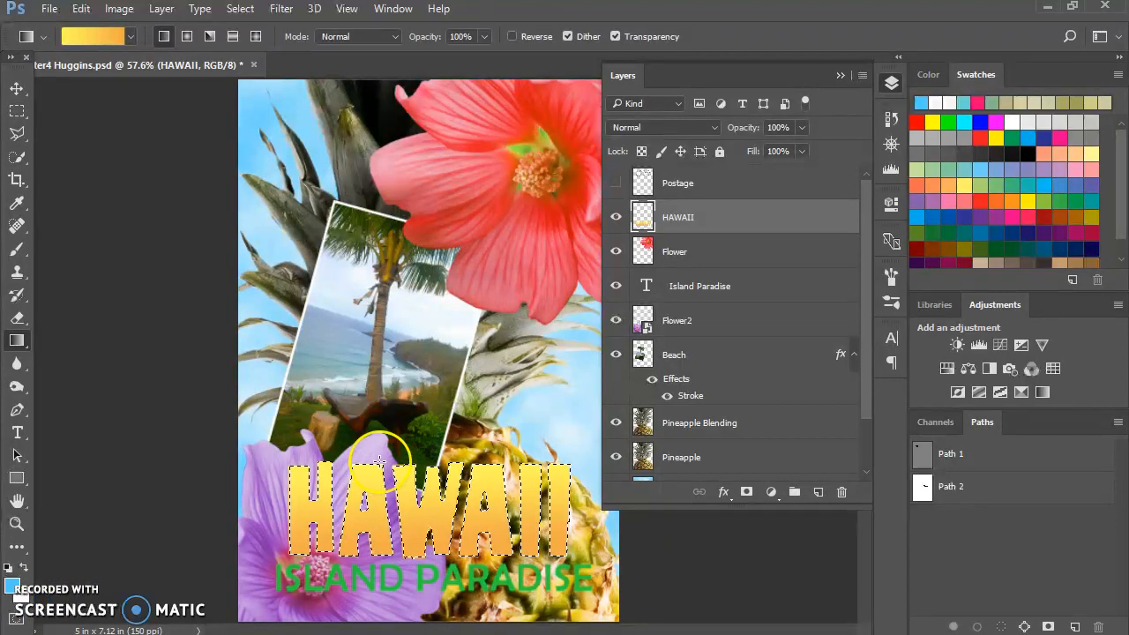
left_click(248, 11)
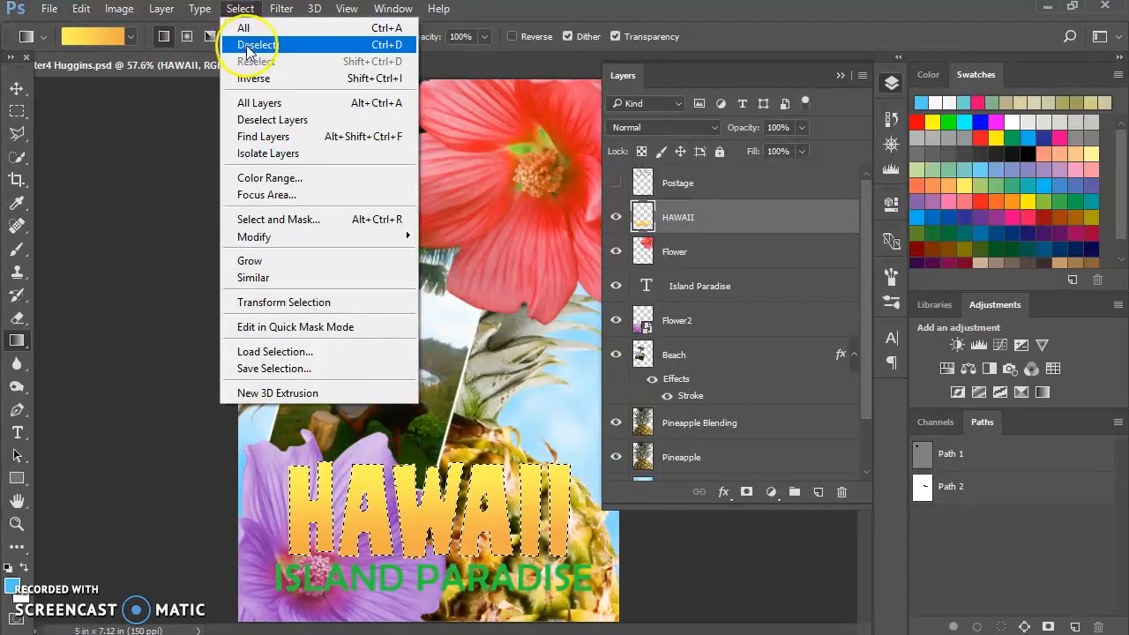
left_click(251, 45)
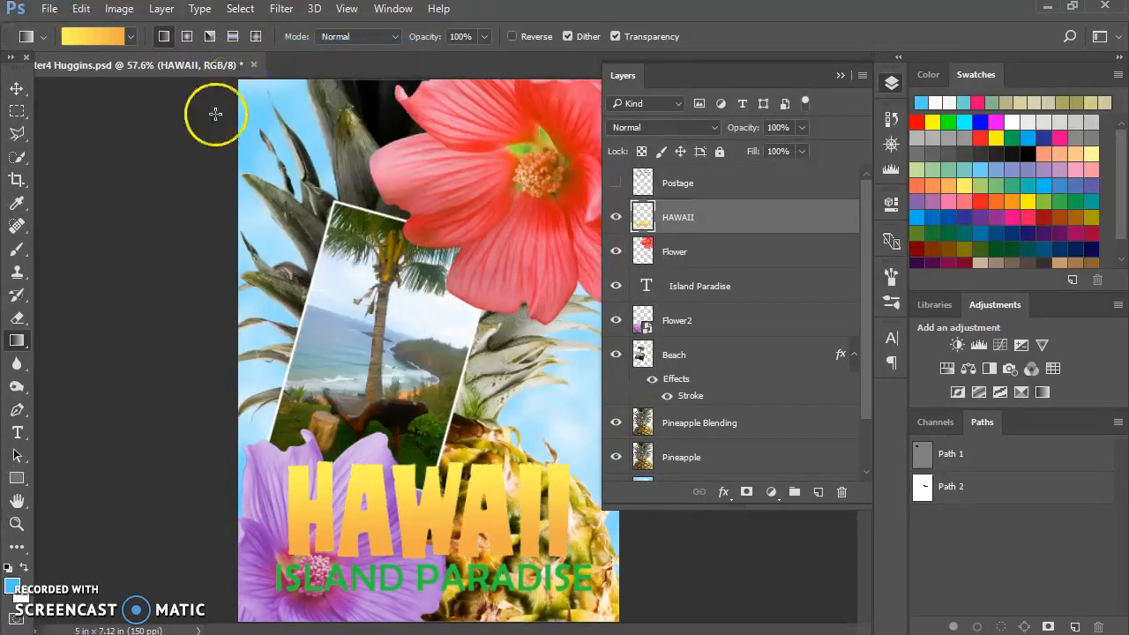